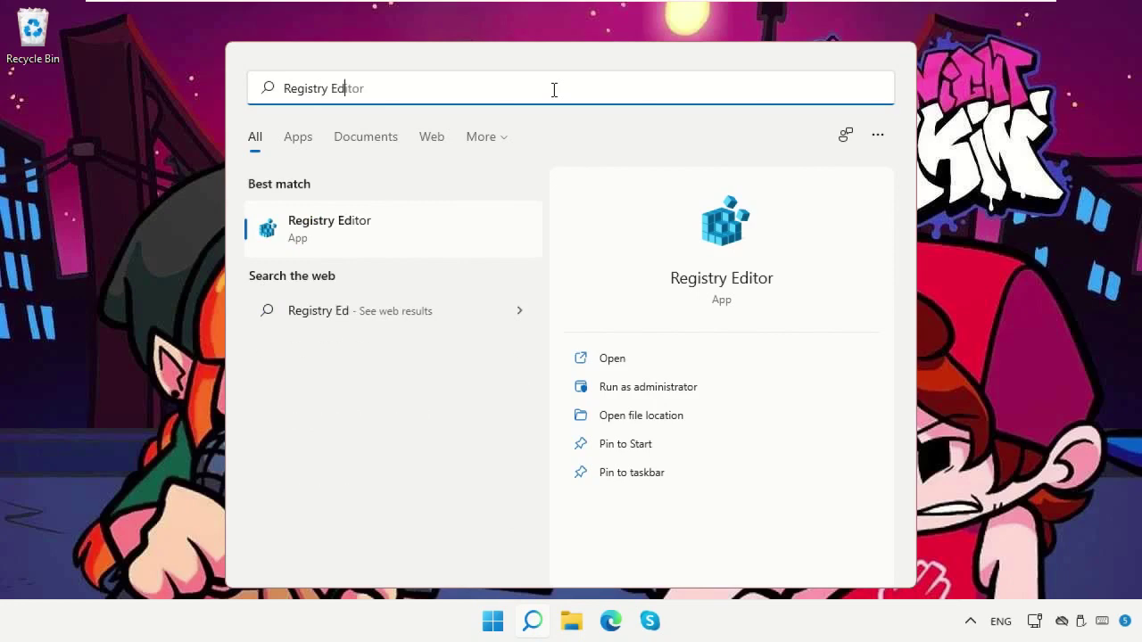
Launch Registry Editor with permission to make changes and export the entire registry to the desktop as backup.
{"action": "left_click", "coordinate": [408, 237]}
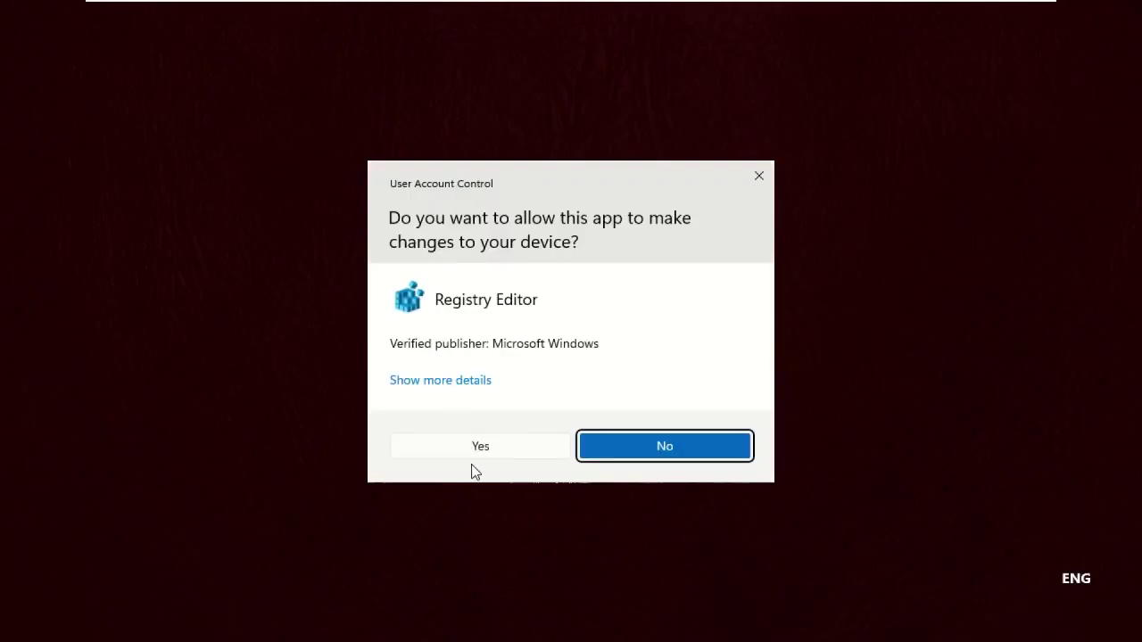
{"action": "left_click", "coordinate": [472, 449]}
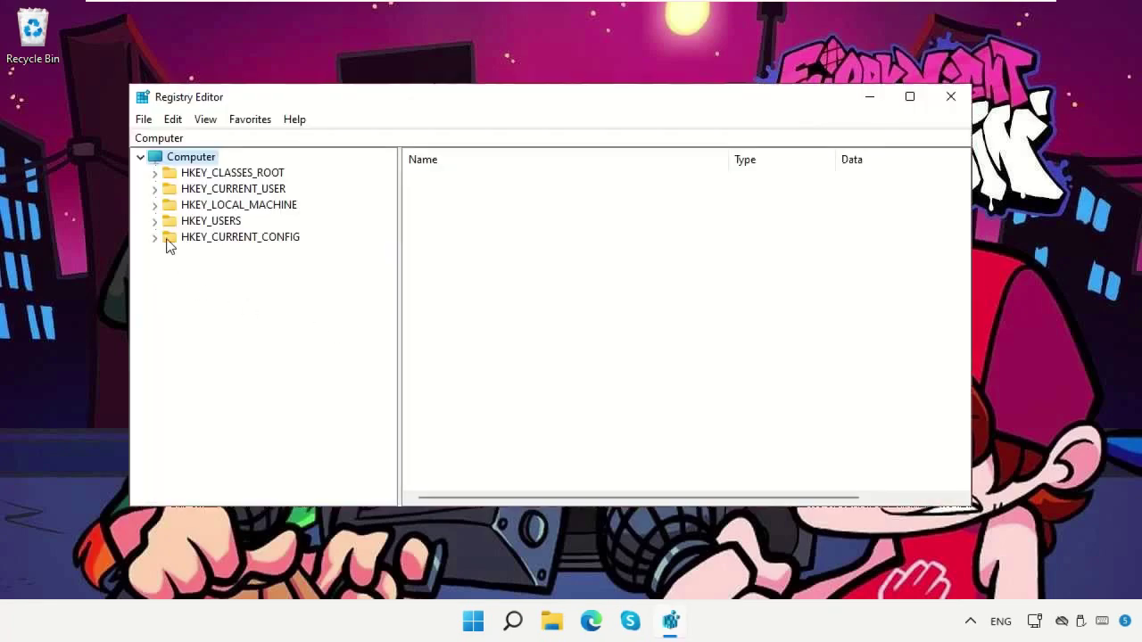
{"action": "left_click", "coordinate": [144, 120]}
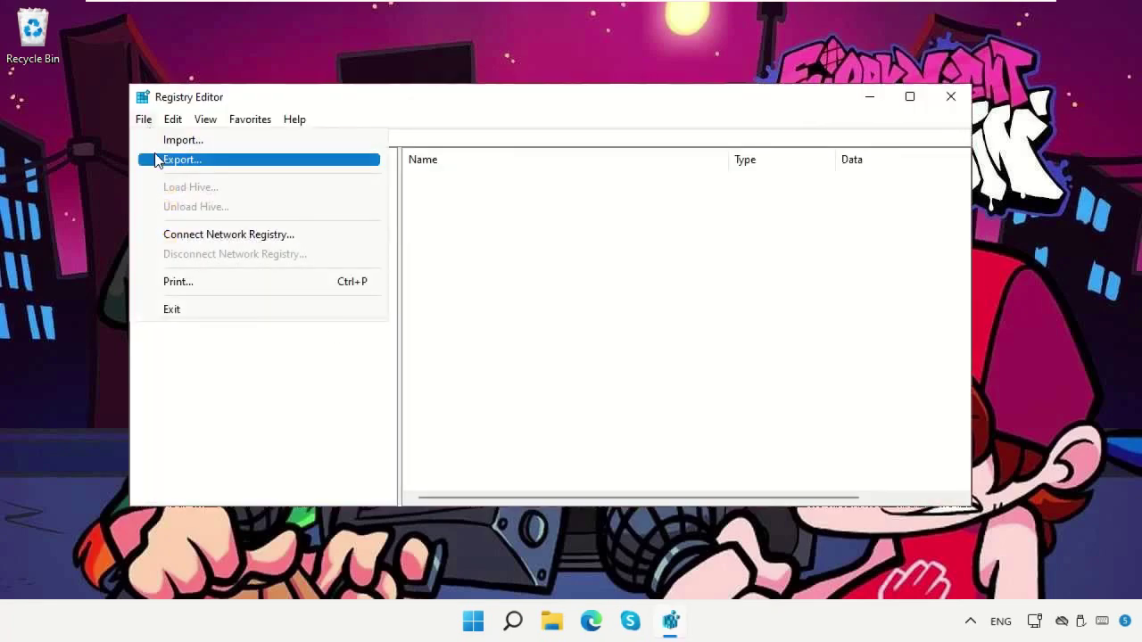
{"action": "left_click", "coordinate": [157, 160]}
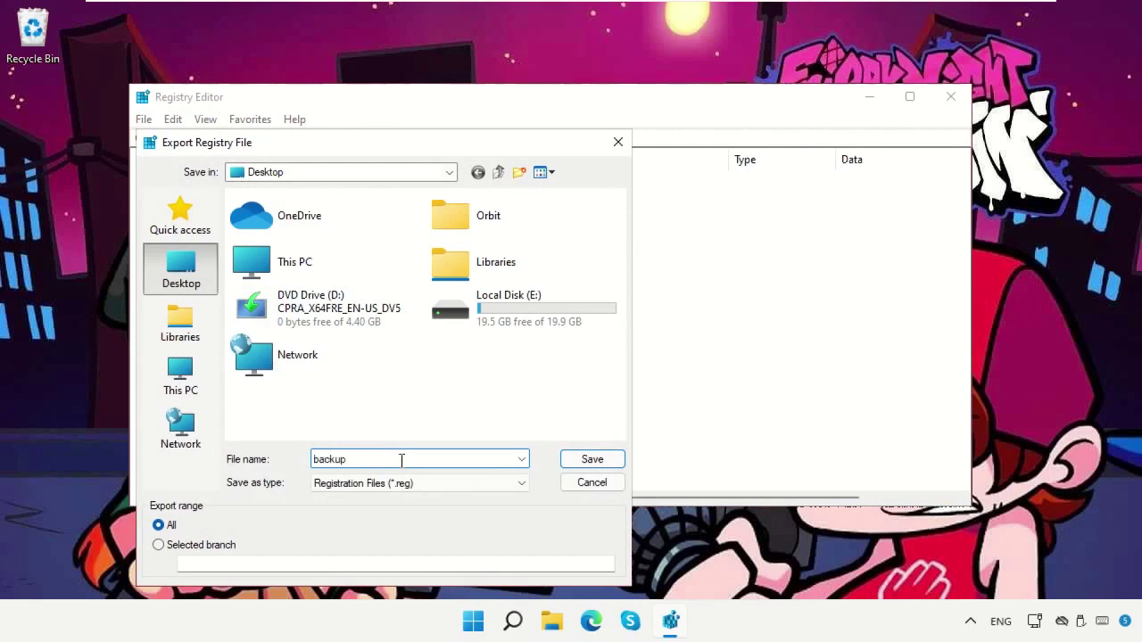
{"action": "left_click", "coordinate": [566, 458]}
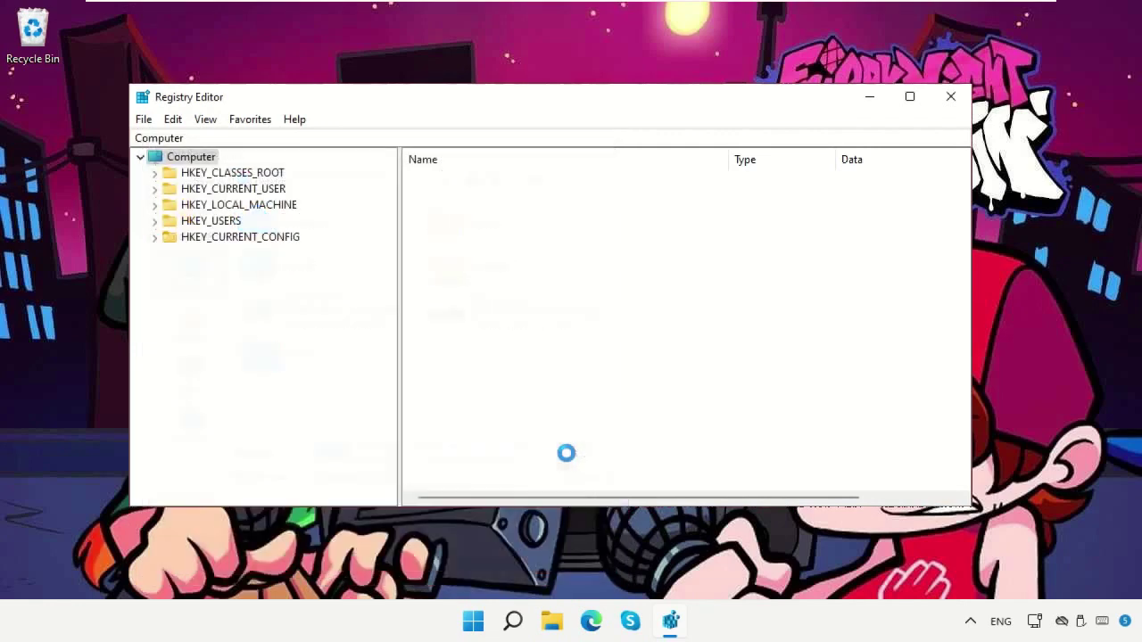
Expand the registry tree down to HKEY_LOCAL_MACHINE\SOFTWARE\Microsoft\Windows NT.
{"action": "left_click", "coordinate": [236, 205]}
{"action": "left_click", "coordinate": [154, 204]}
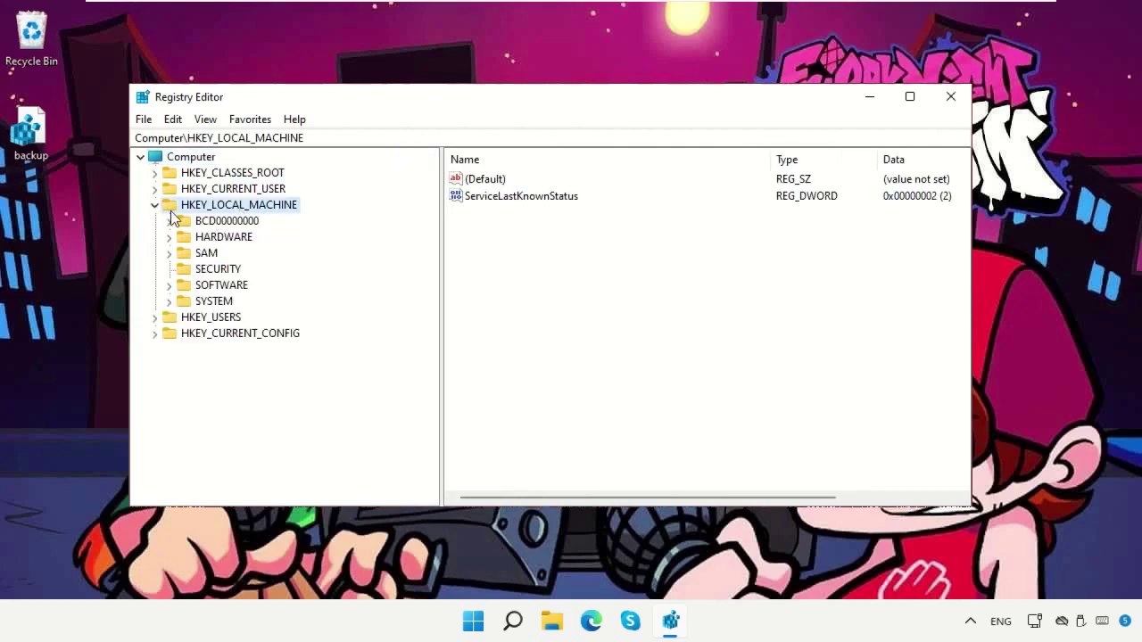
{"action": "left_click", "coordinate": [169, 285]}
{"action": "scroll", "coordinate": [361, 291], "scroll_direction": "down", "scroll_amount": 2}
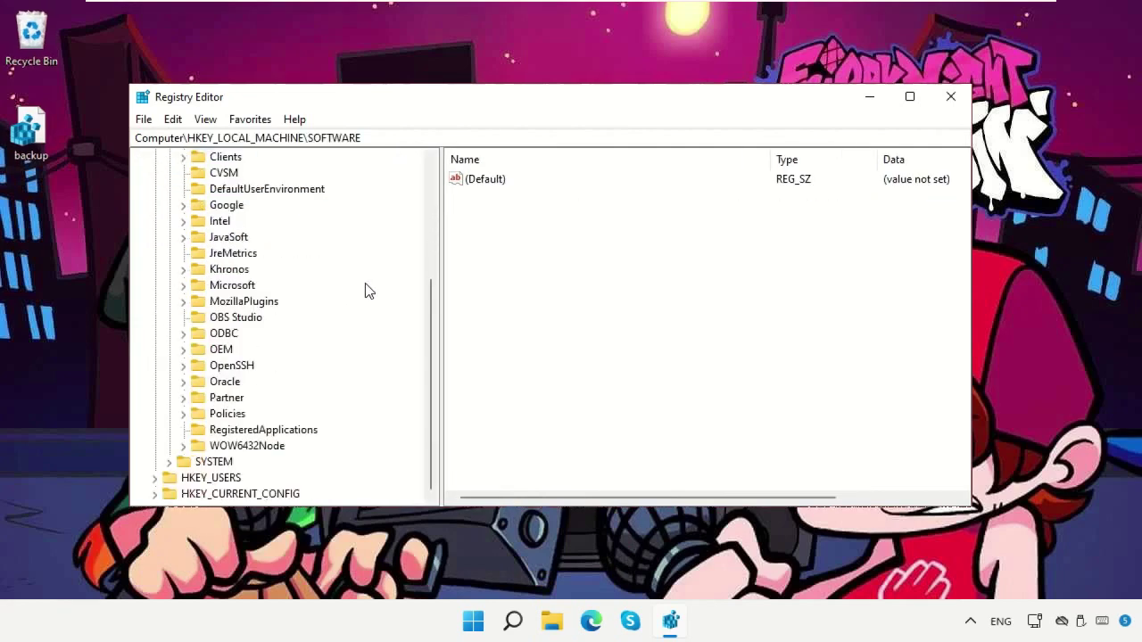
{"action": "left_click", "coordinate": [230, 287]}
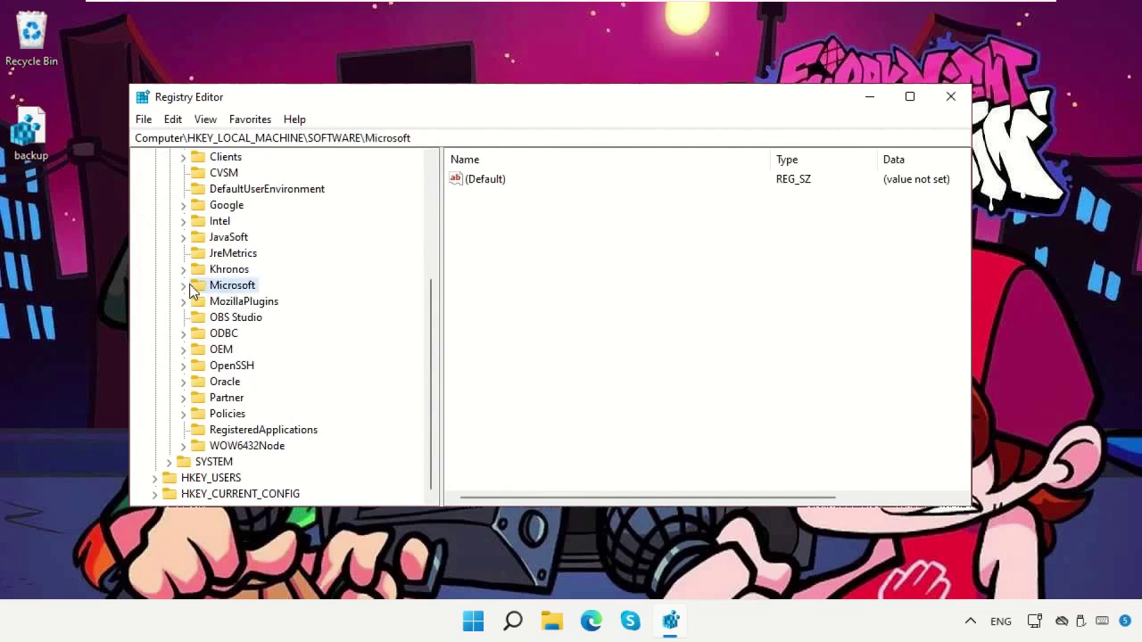
{"action": "left_click", "coordinate": [182, 285]}
{"action": "scroll", "coordinate": [382, 316], "scroll_direction": "down", "scroll_amount": 20}
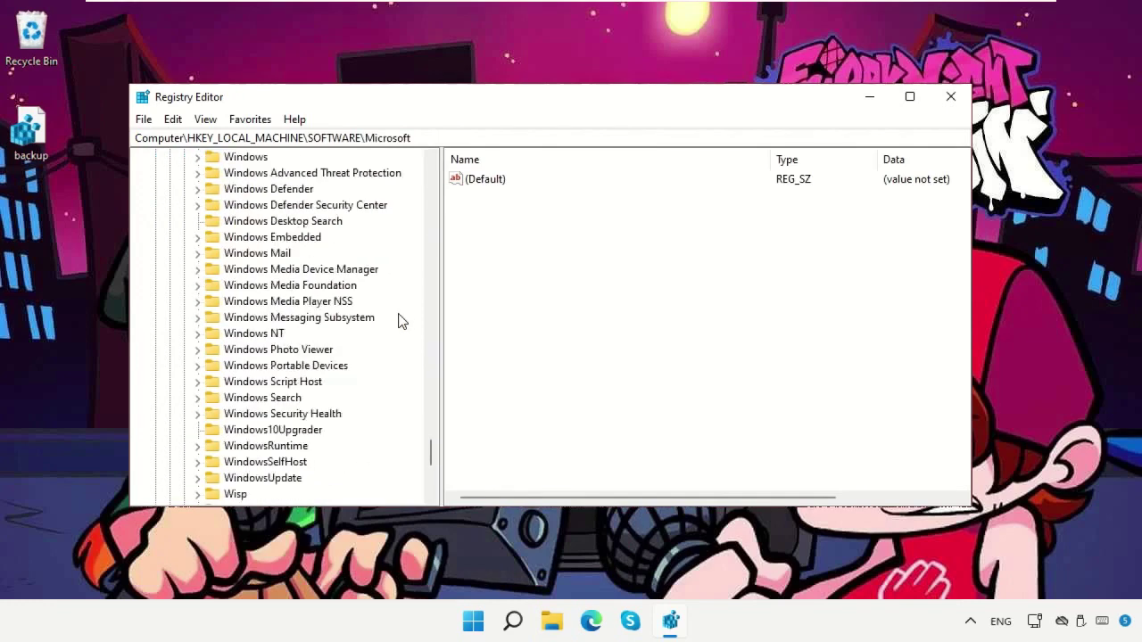
{"action": "double_click", "coordinate": [266, 239]}
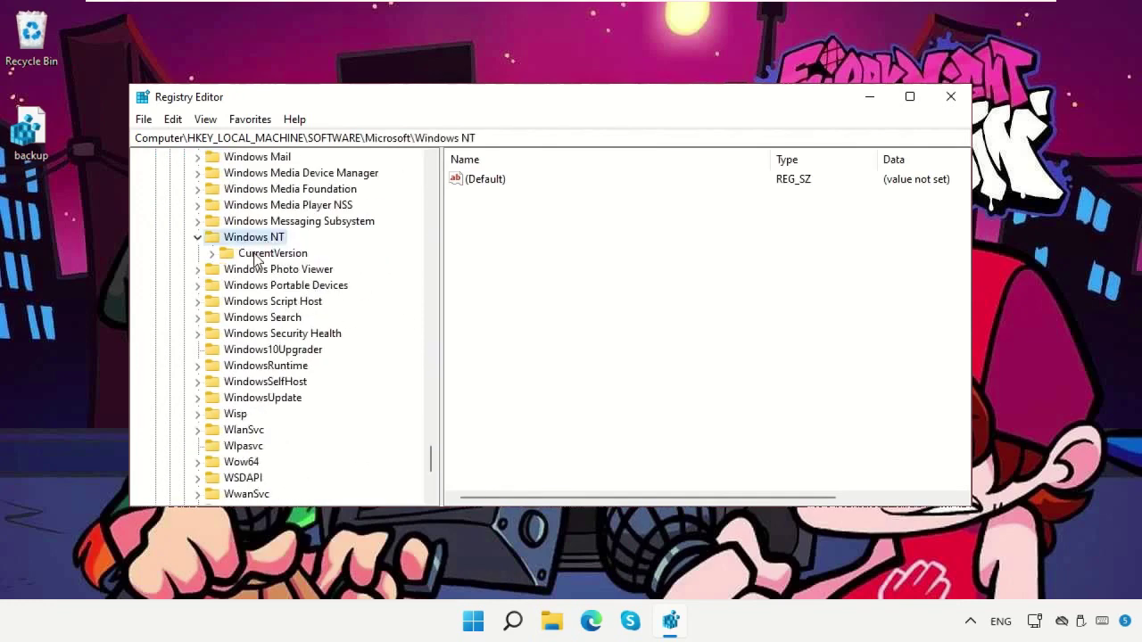
Open the CurrentVersion\Multimedia\SystemProfile key under Windows NT.
{"action": "left_click", "coordinate": [258, 253]}
{"action": "left_click", "coordinate": [215, 254]}
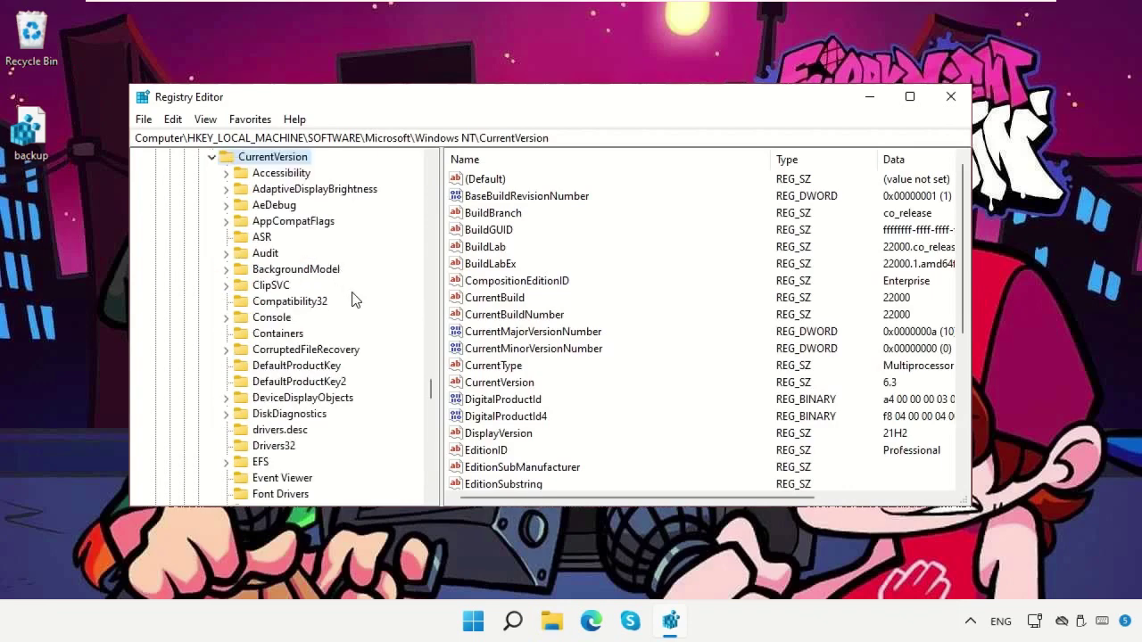
{"action": "scroll", "coordinate": [402, 321], "scroll_direction": "down", "scroll_amount": 9}
{"action": "left_click", "coordinate": [277, 400]}
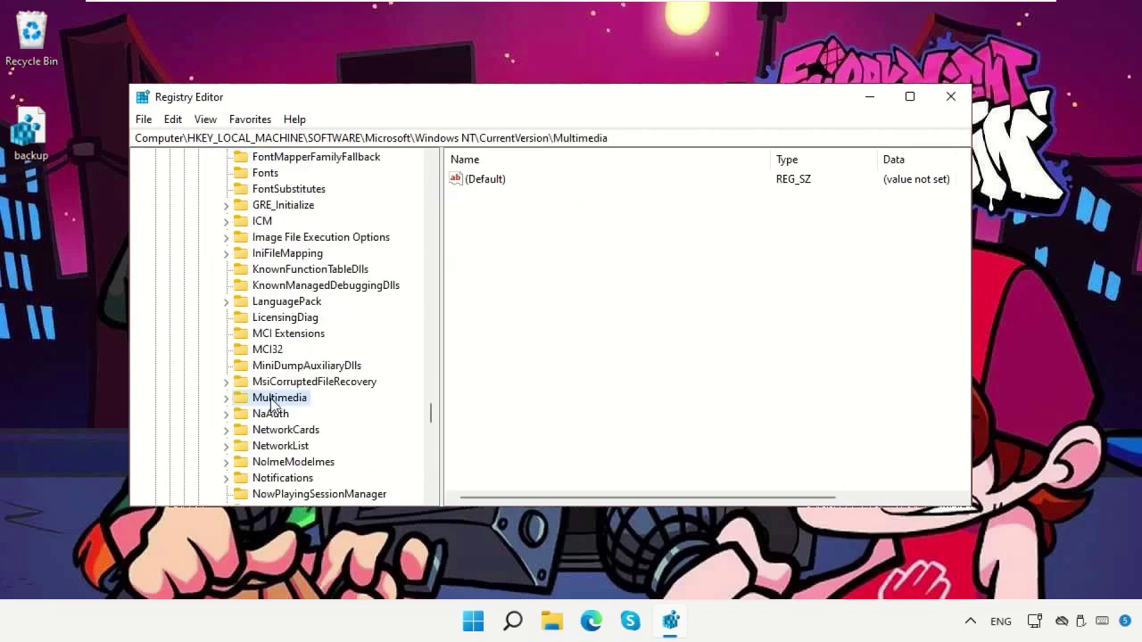
{"action": "left_click", "coordinate": [225, 399]}
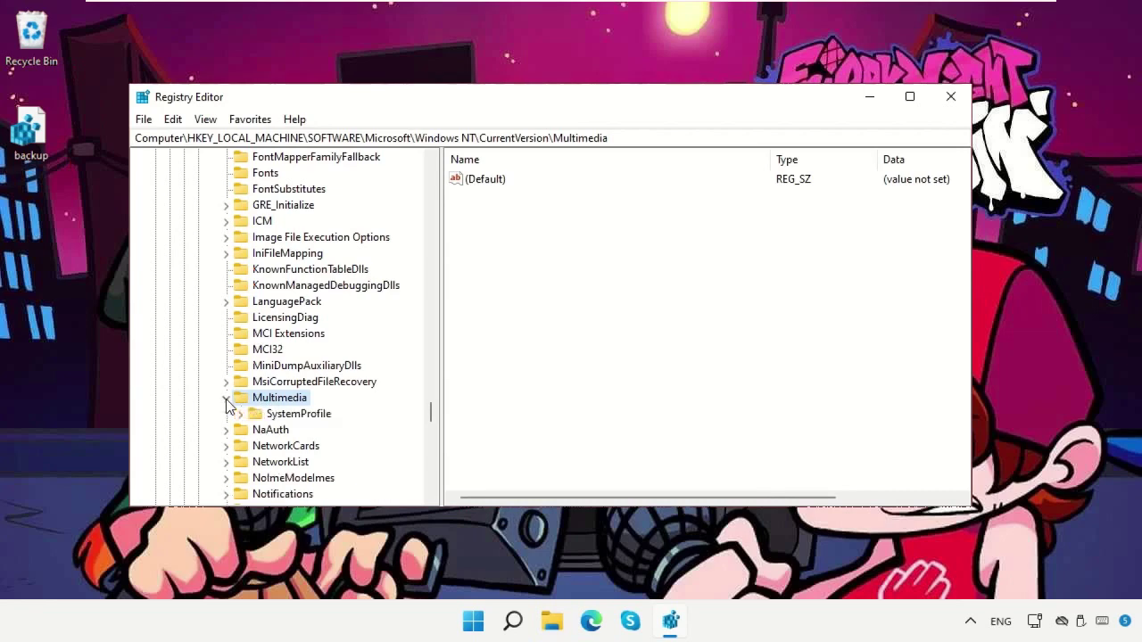
{"action": "left_click", "coordinate": [292, 416]}
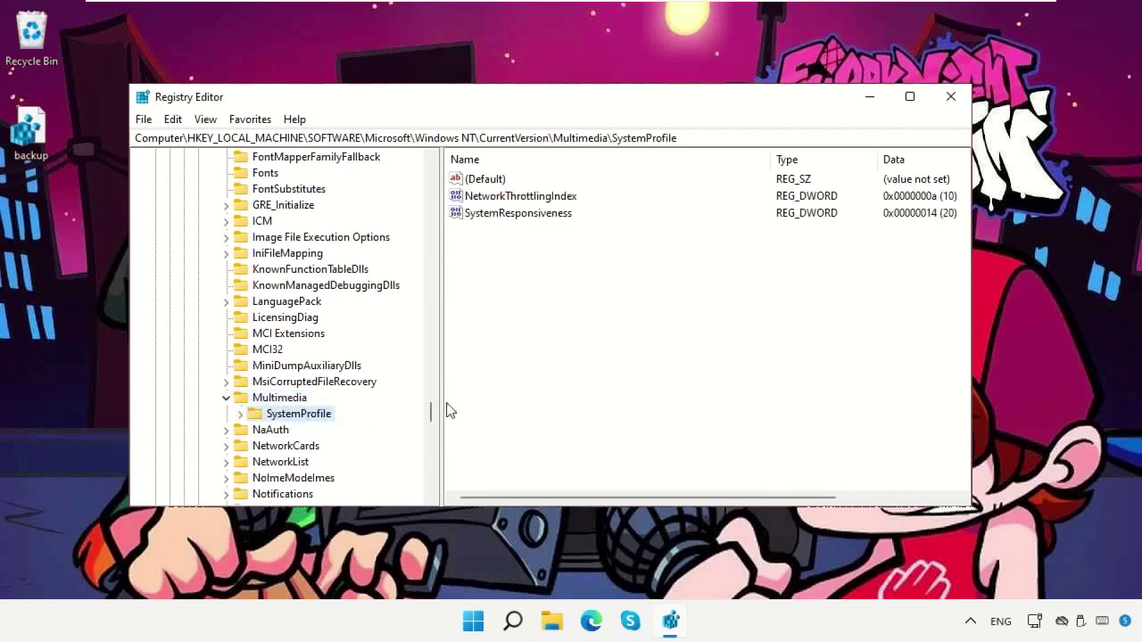
Set the NetworkThrottlingIndex value data in SystemProfile to hexadecimal FFFFFFFF.
{"action": "left_click", "coordinate": [529, 204]}
{"action": "right_click", "coordinate": [527, 203]}
{"action": "left_click", "coordinate": [571, 213]}
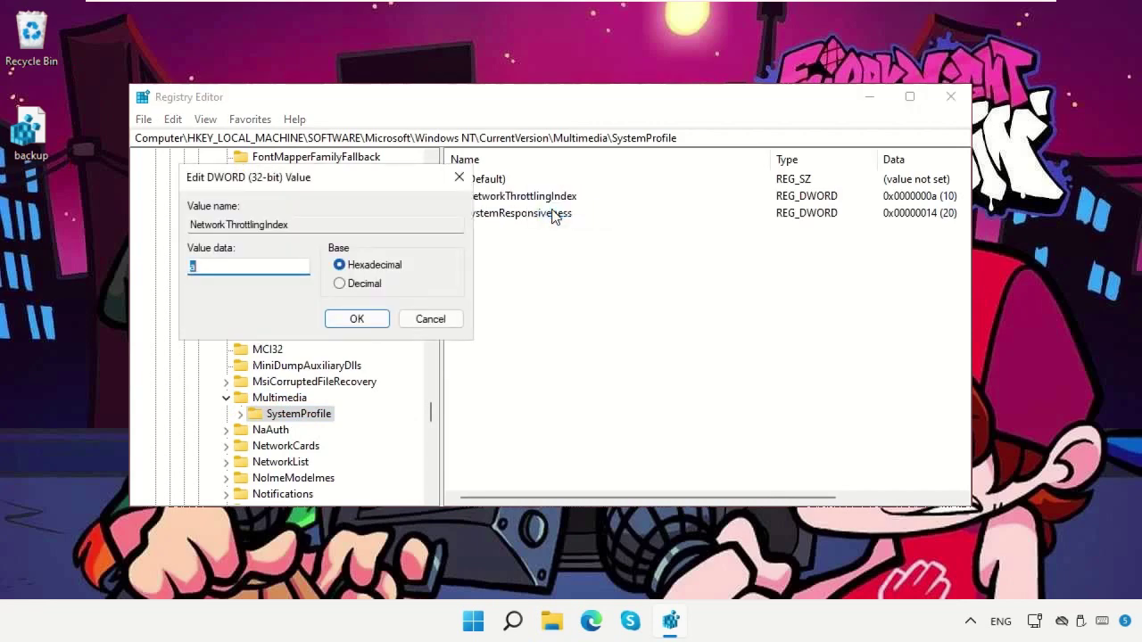
{"action": "left_click_drag", "start_coordinate": [373, 195], "coordinate": [322, 110]}
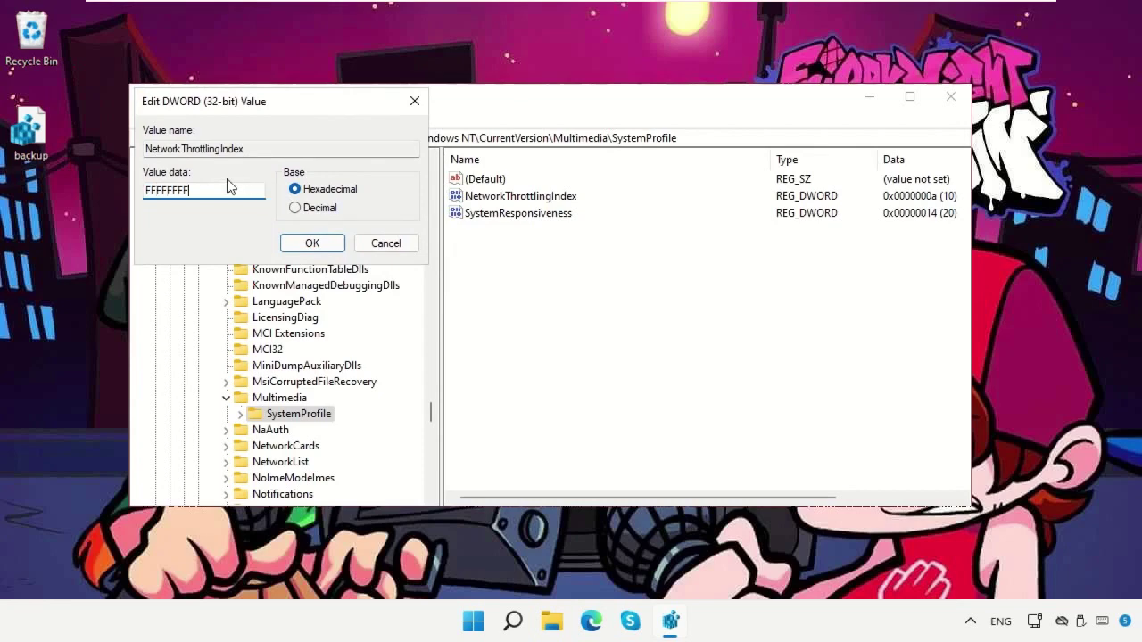
{"action": "left_click", "coordinate": [308, 243]}
{"action": "left_click", "coordinate": [560, 308]}
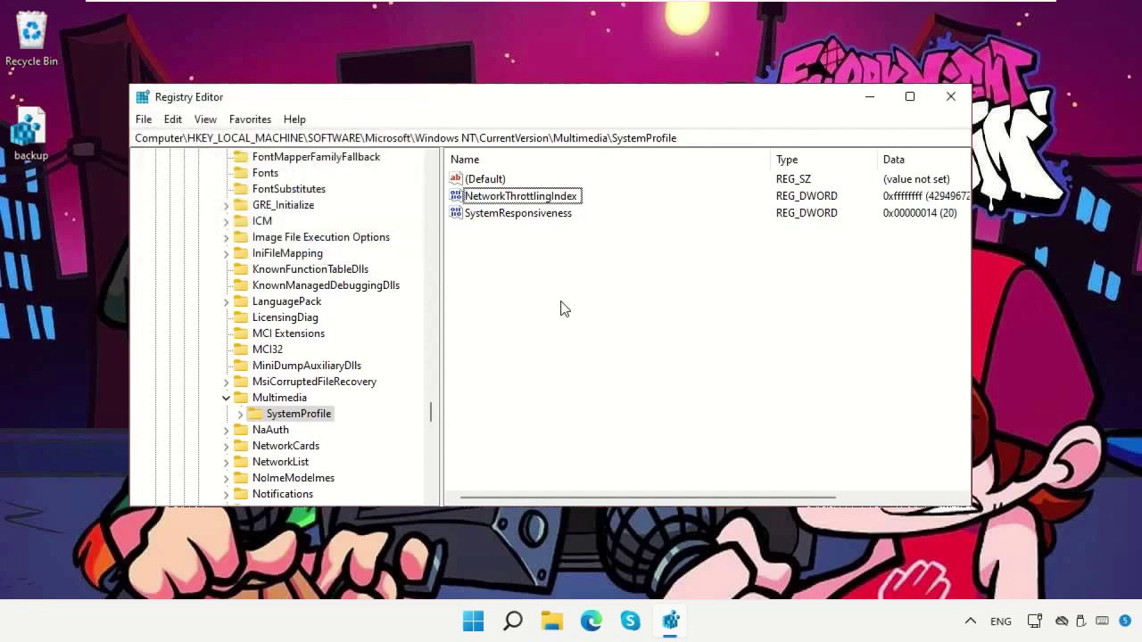
Collapse the Multimedia key and the whole HKEY_LOCAL_MACHINE branch.
{"action": "left_click", "coordinate": [230, 397]}
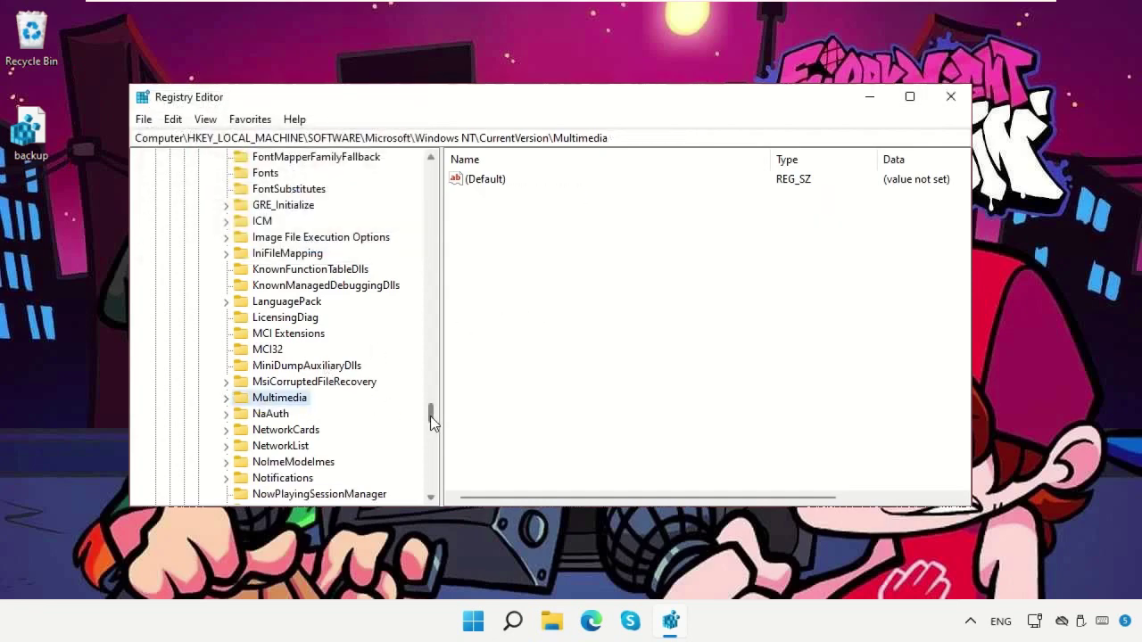
{"action": "left_click_drag", "start_coordinate": [431, 416], "coordinate": [410, 305]}
{"action": "scroll", "coordinate": [390, 240], "scroll_direction": "up", "scroll_amount": 20}
{"action": "left_click", "coordinate": [155, 205]}
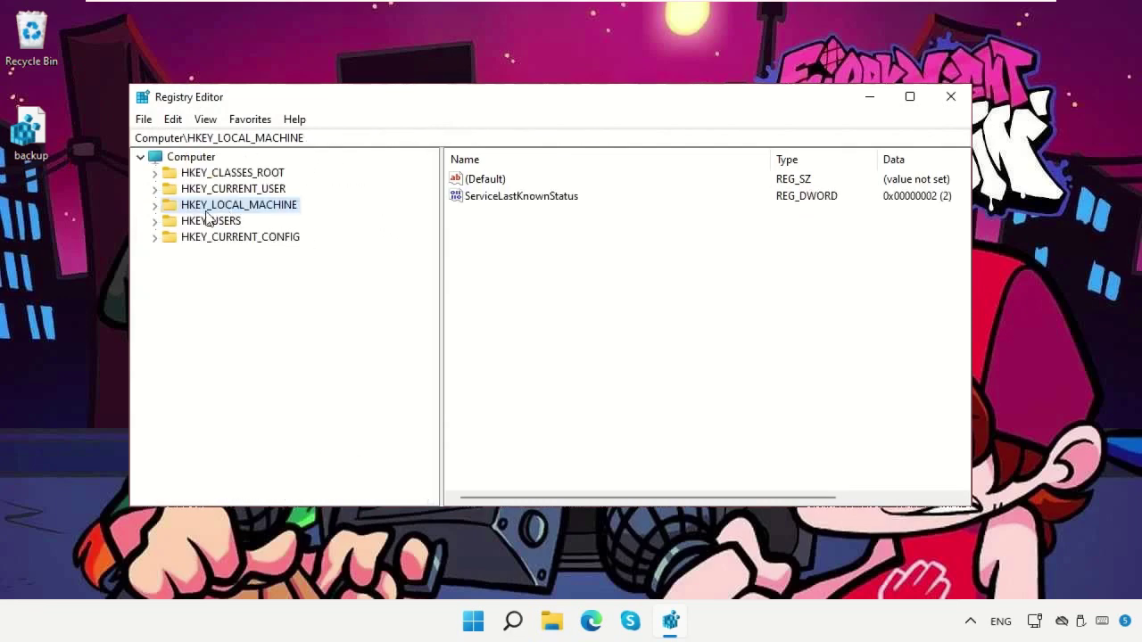
Expand the registry tree down to HKEY_LOCAL_MACHINE\SYSTEM\CurrentControlSet.
{"action": "left_click", "coordinate": [155, 207]}
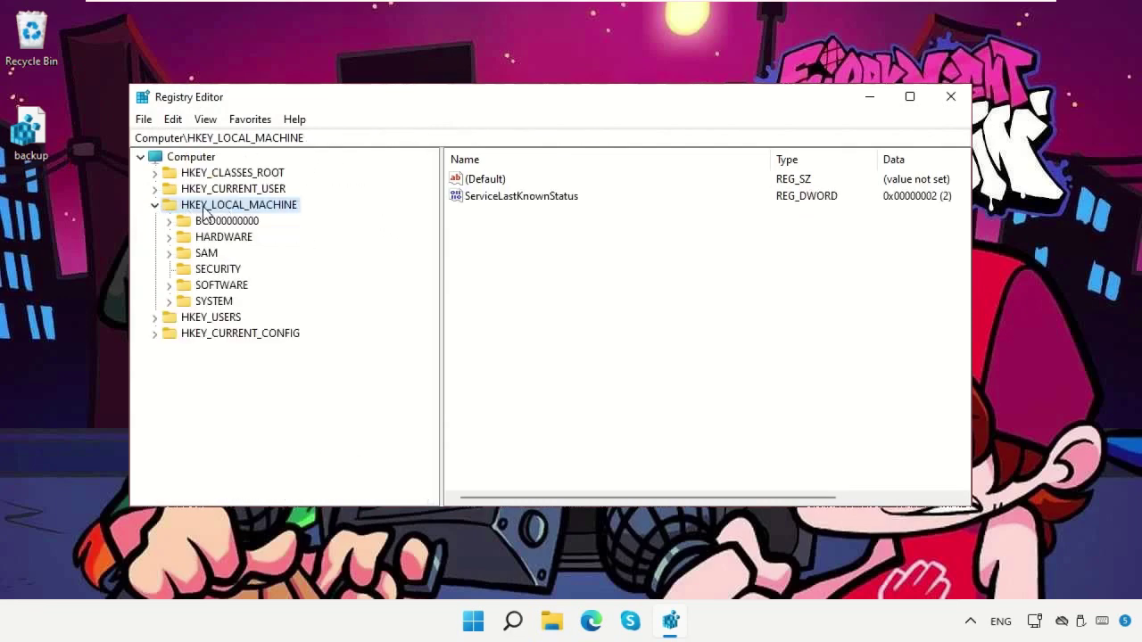
{"action": "left_click", "coordinate": [203, 302]}
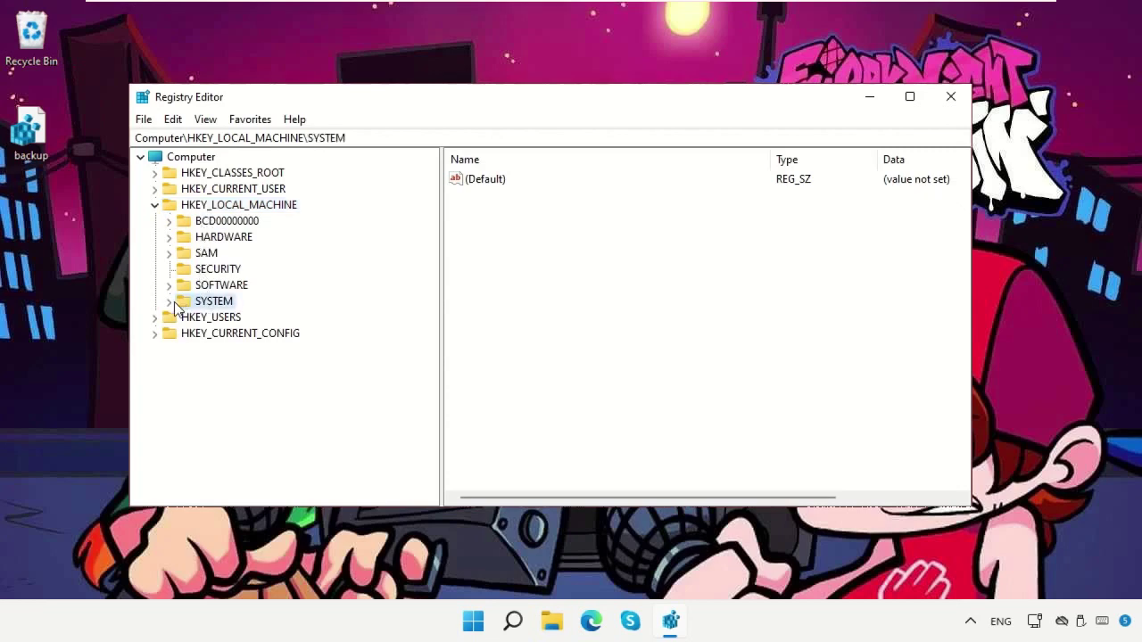
{"action": "left_click", "coordinate": [174, 303]}
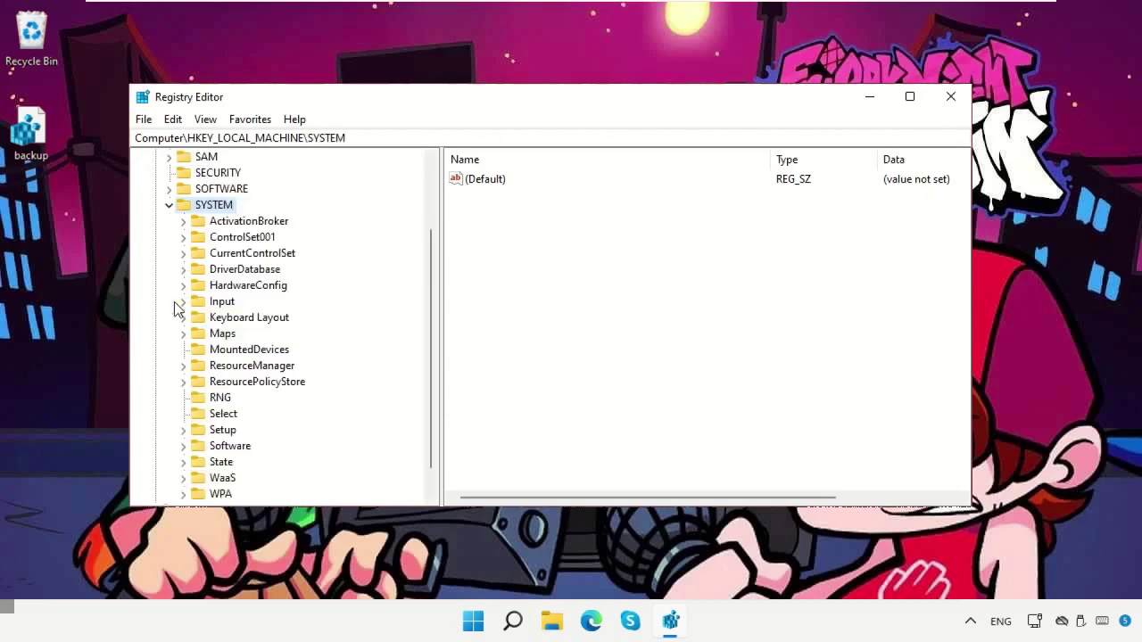
{"action": "left_click", "coordinate": [222, 255]}
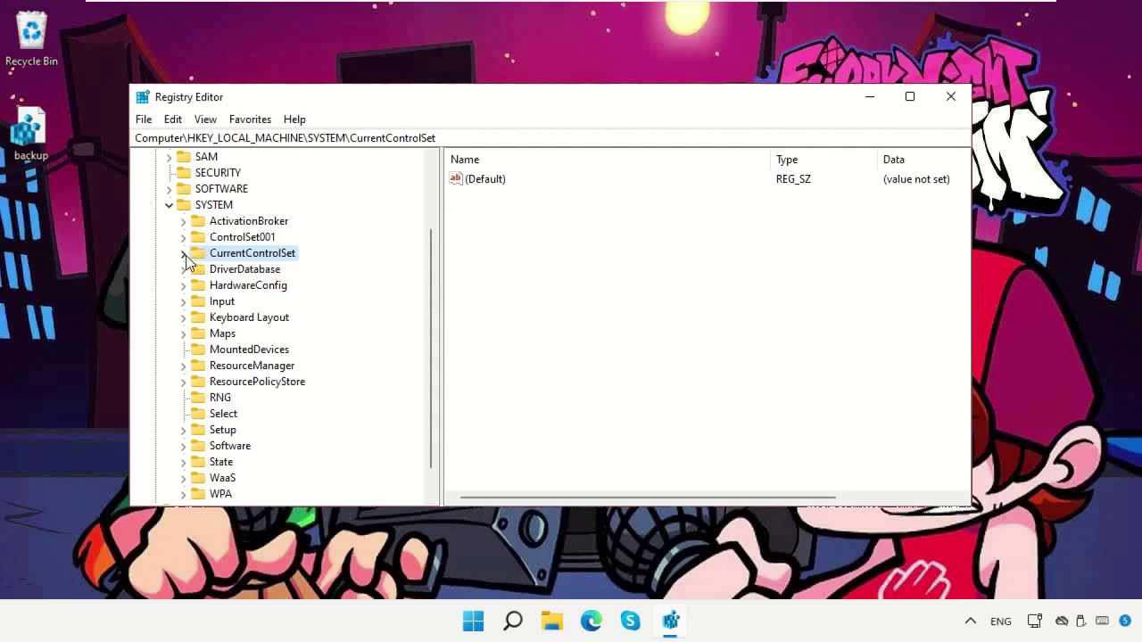
{"action": "left_click", "coordinate": [184, 256]}
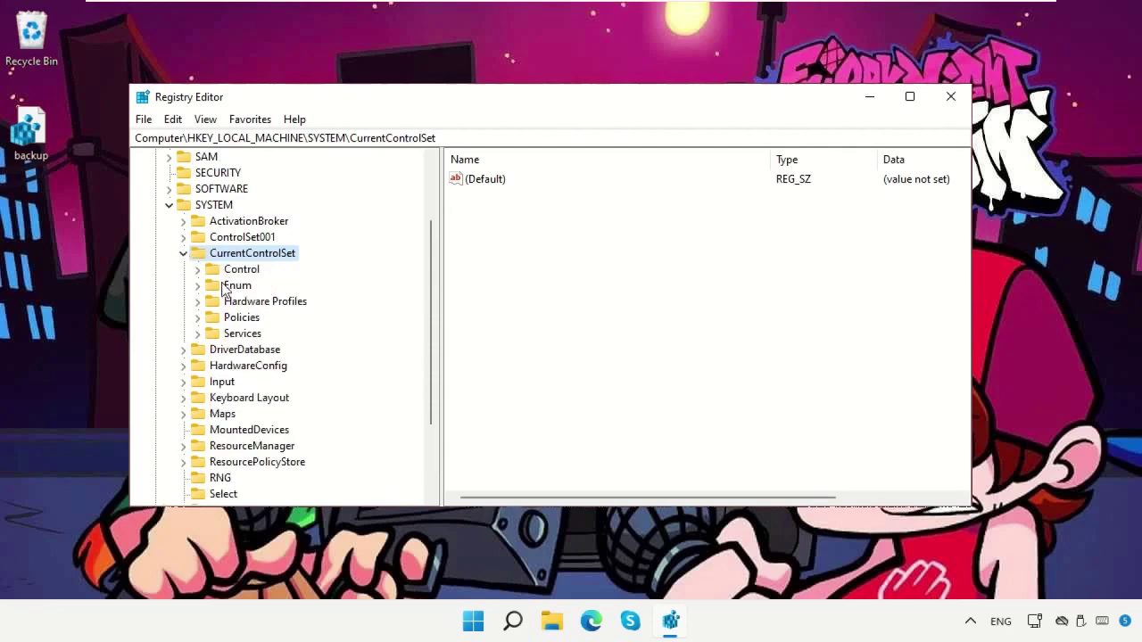
Expand the Services key under CurrentControlSet and its Tcpip subkey.
{"action": "left_click", "coordinate": [223, 334]}
{"action": "left_click", "coordinate": [197, 333]}
{"action": "scroll", "coordinate": [338, 337], "scroll_direction": "down", "scroll_amount": 7}
{"action": "scroll", "coordinate": [338, 337], "scroll_direction": "down", "scroll_amount": 20}
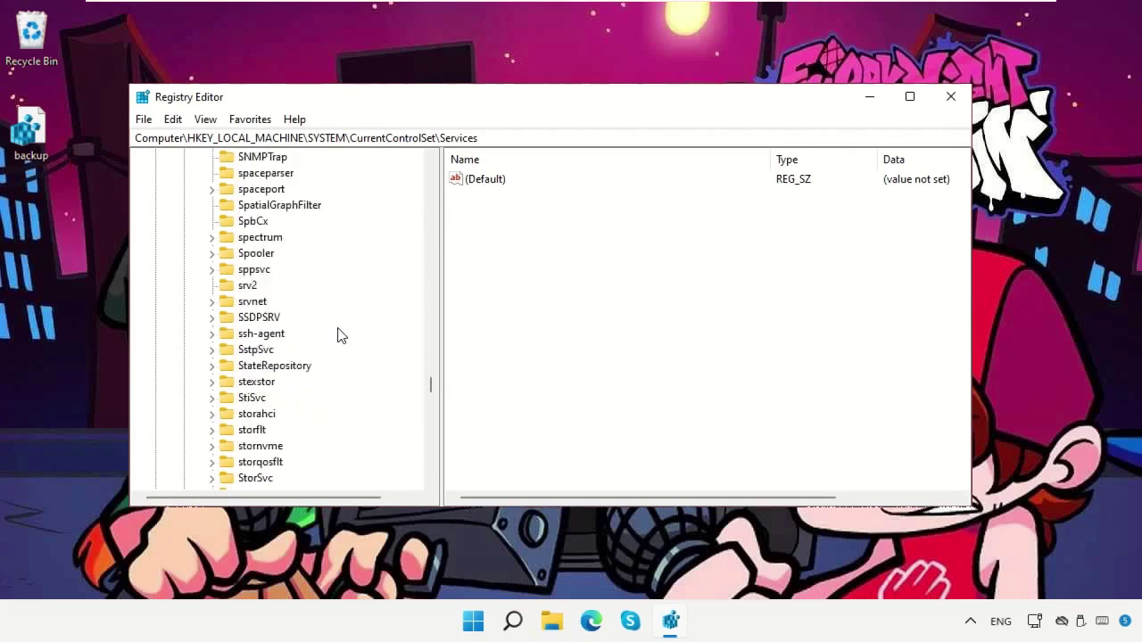
{"action": "left_click", "coordinate": [252, 255]}
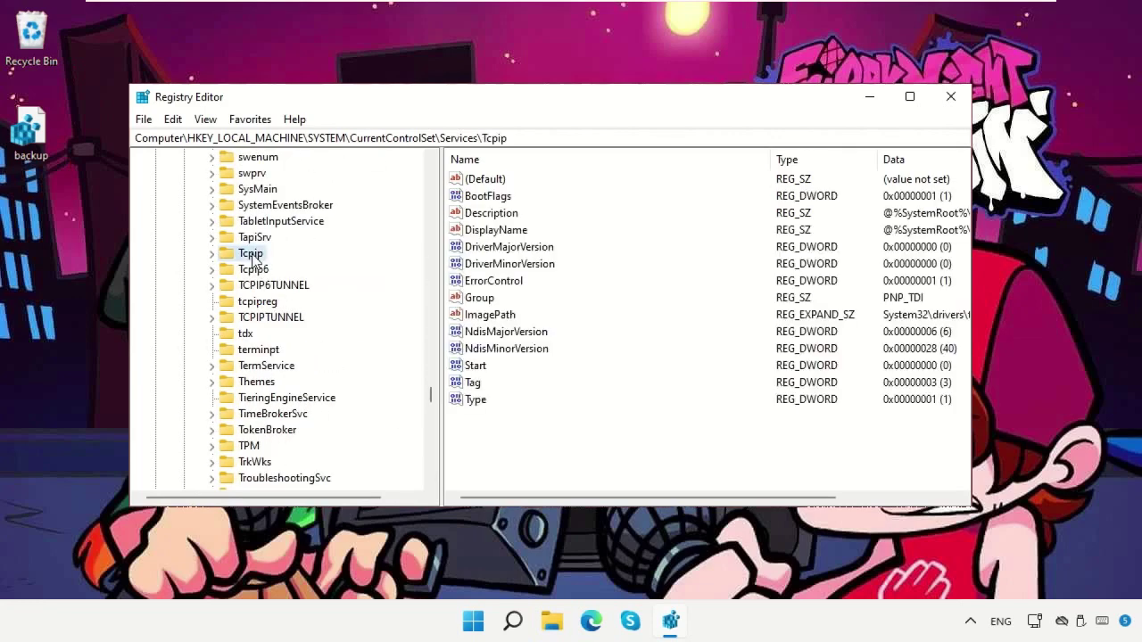
{"action": "left_click", "coordinate": [213, 255]}
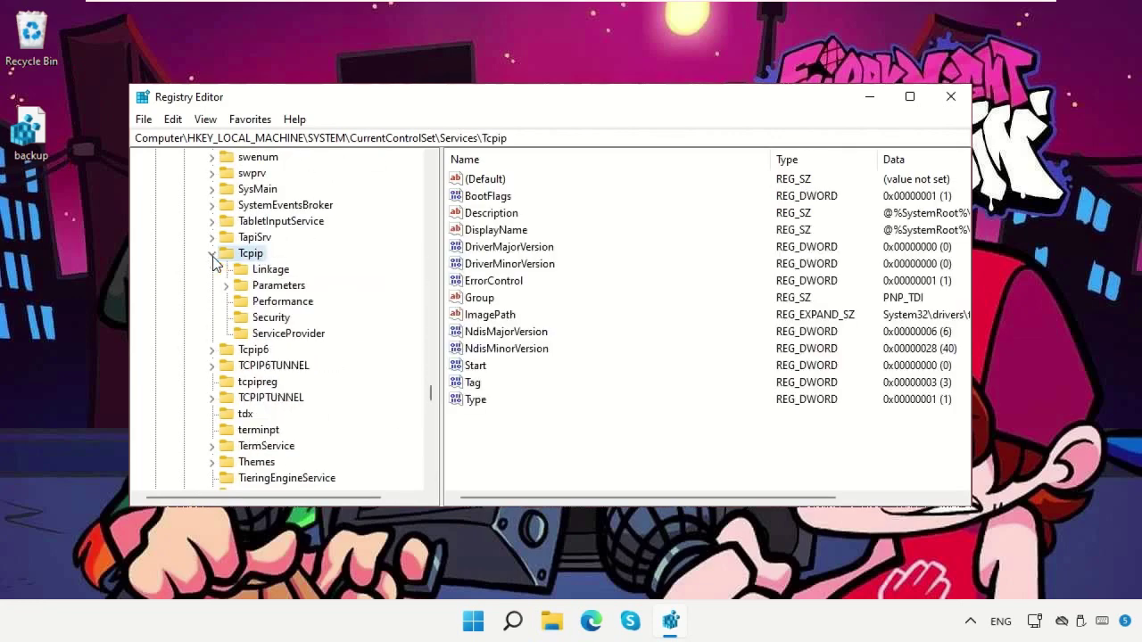
Expand the Parameters\Interfaces key under Tcpip to list the network interface subkeys.
{"action": "left_click", "coordinate": [239, 286]}
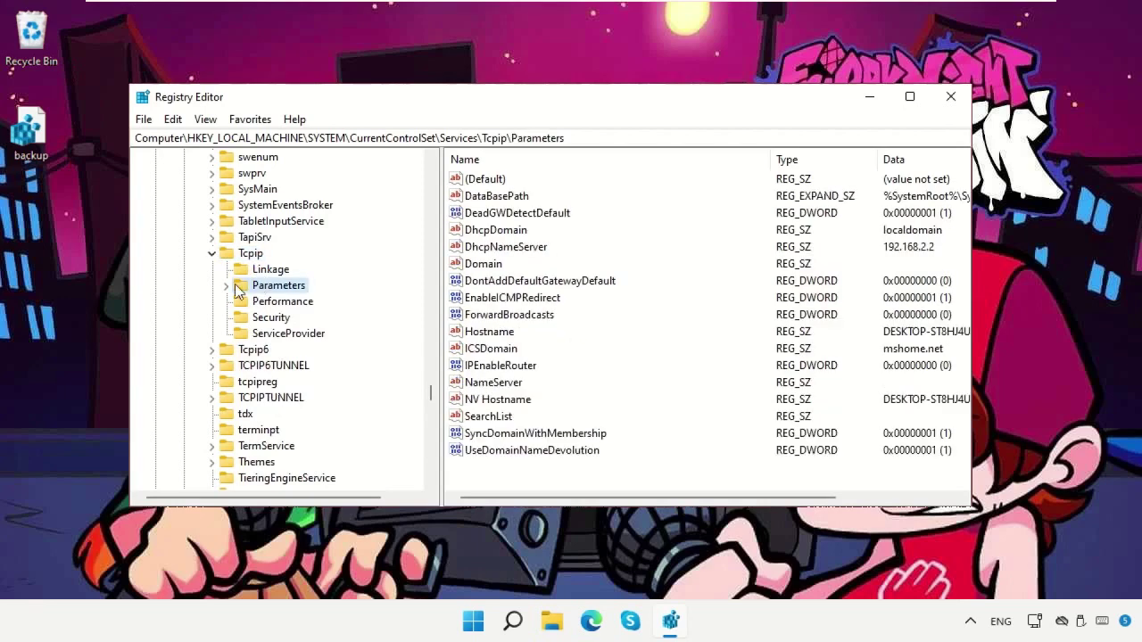
{"action": "left_click", "coordinate": [228, 287]}
{"action": "left_click", "coordinate": [268, 335]}
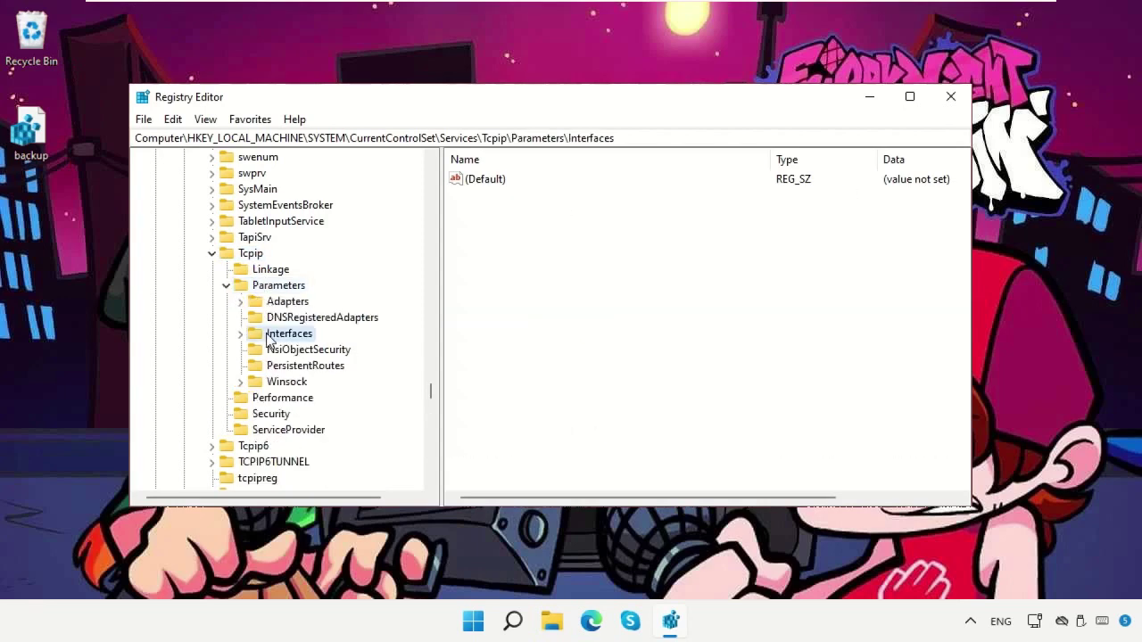
{"action": "left_click", "coordinate": [241, 334]}
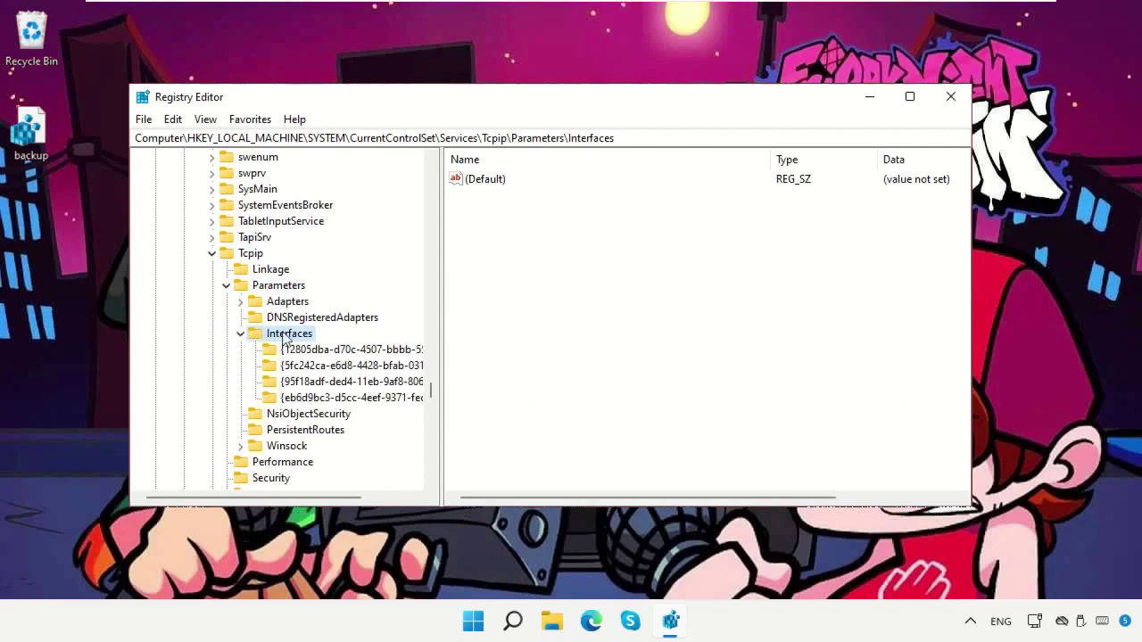
{"action": "left_click_drag", "start_coordinate": [439, 182], "coordinate": [517, 183]}
{"action": "left_click", "coordinate": [398, 350]}
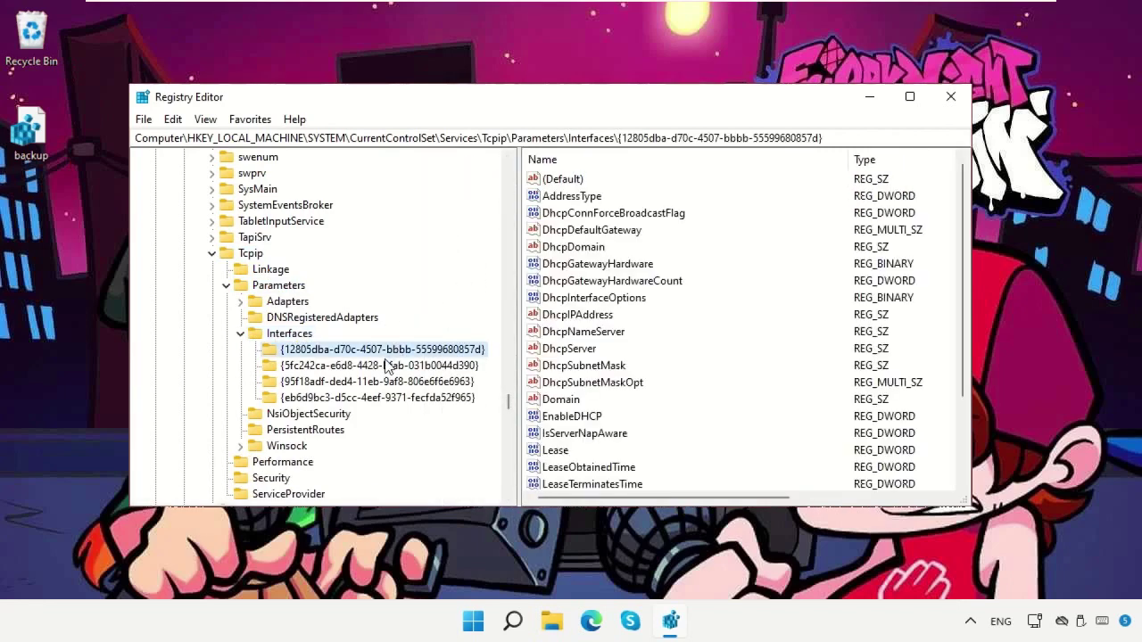
{"action": "left_click", "coordinate": [384, 367]}
{"action": "left_click", "coordinate": [382, 381]}
{"action": "left_click", "coordinate": [381, 398]}
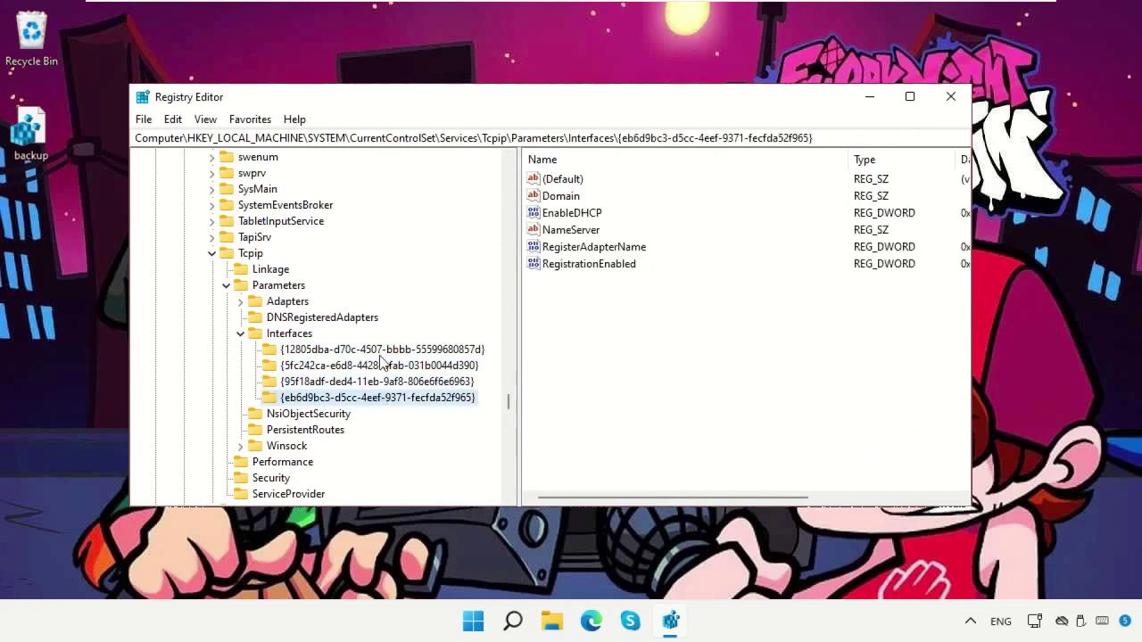
{"action": "left_click", "coordinate": [382, 352]}
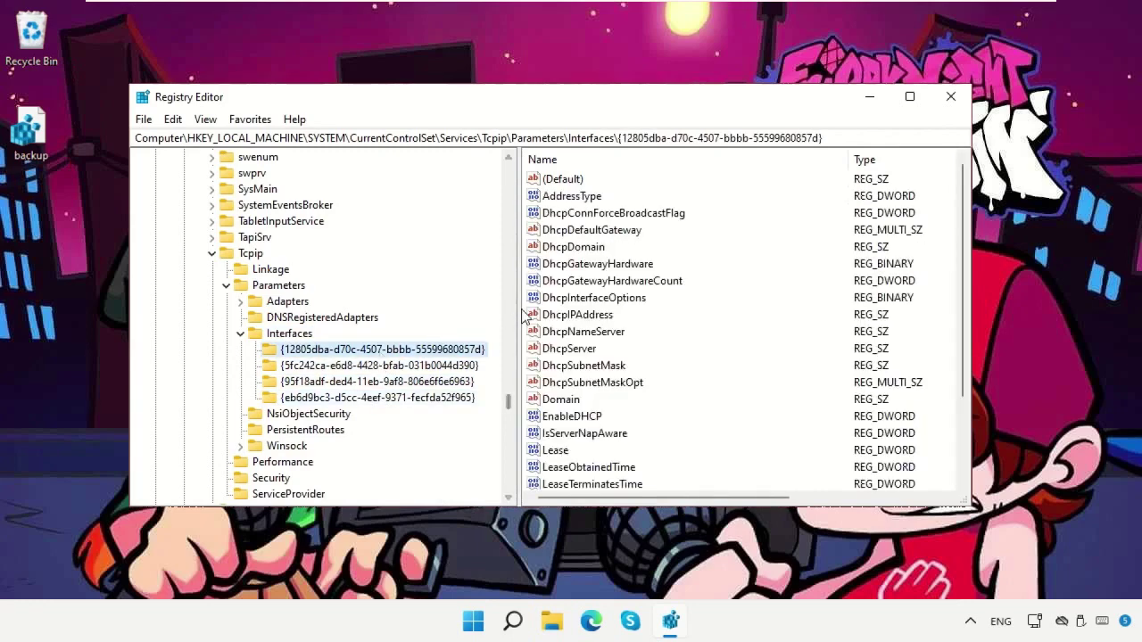
{"action": "left_click_drag", "start_coordinate": [518, 309], "coordinate": [398, 309]}
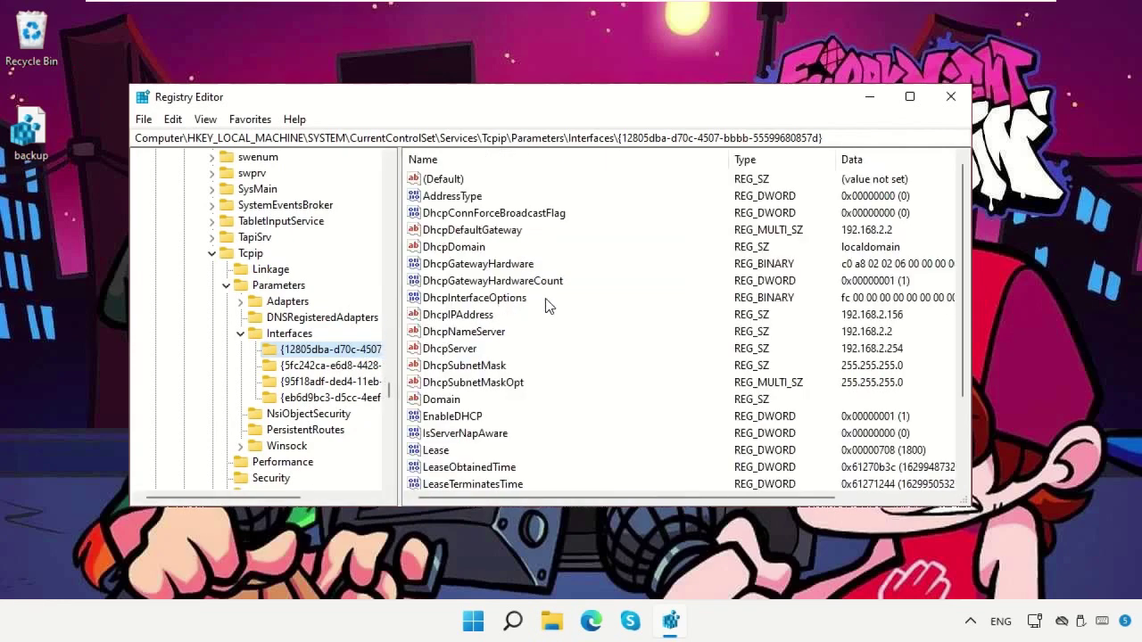
{"action": "scroll", "coordinate": [548, 306], "scroll_direction": "down", "scroll_amount": 2}
{"action": "right_click", "coordinate": [558, 487]}
{"action": "mouse_move", "coordinate": [595, 496]}
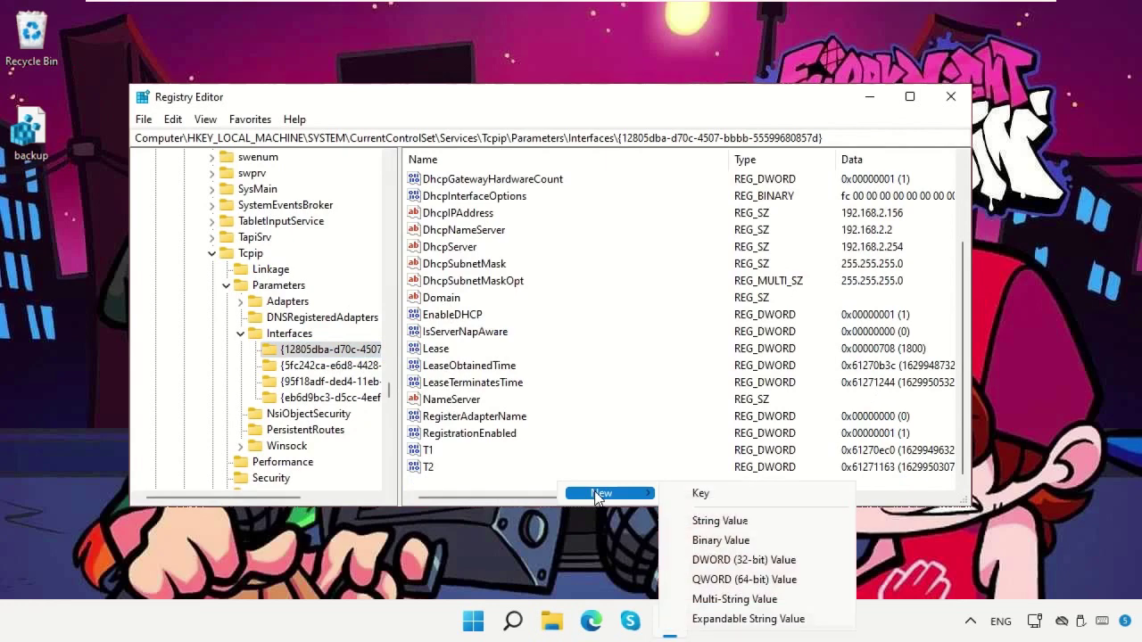
{"action": "left_click", "coordinate": [732, 559]}
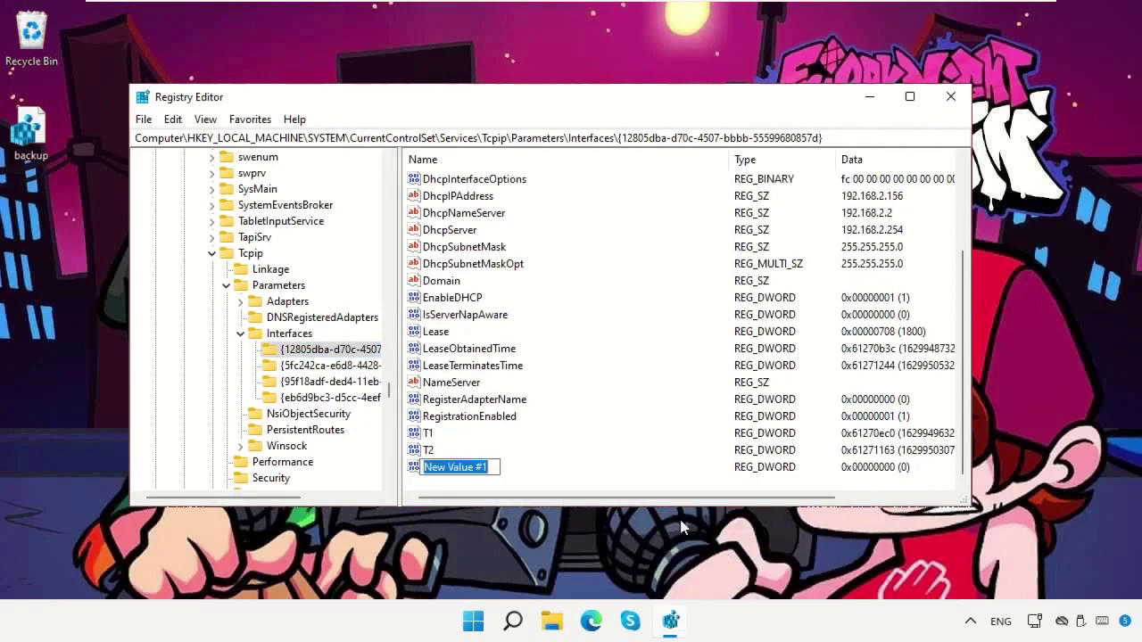
{"action": "type", "text": "TCPackFrequenc"}
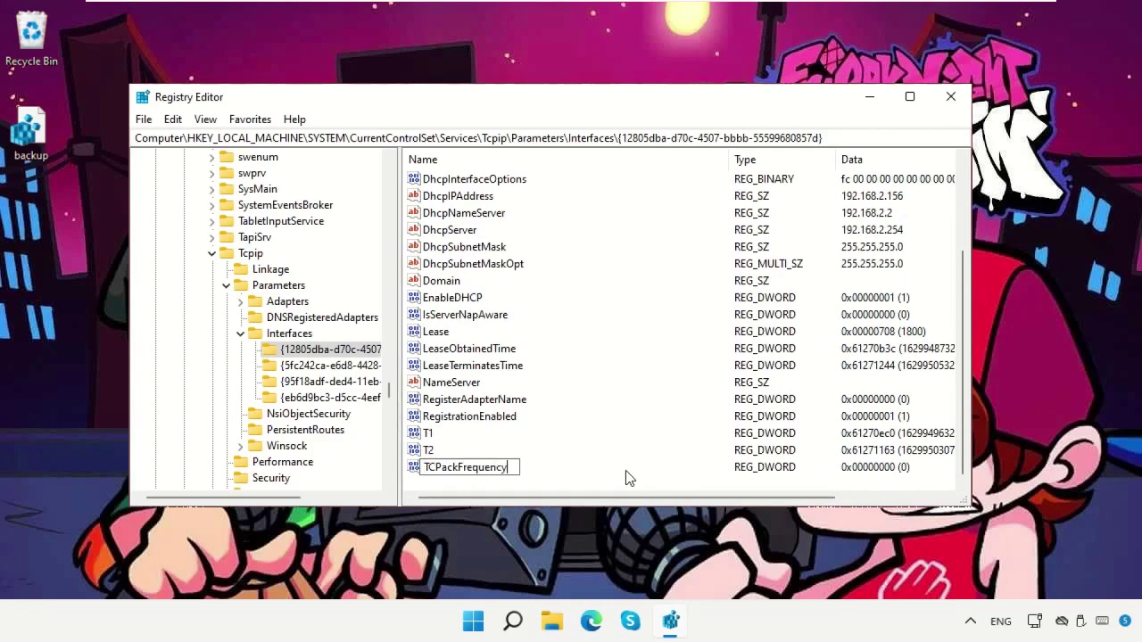
{"action": "type", "text": "y"}
{"action": "key", "text": "Return"}
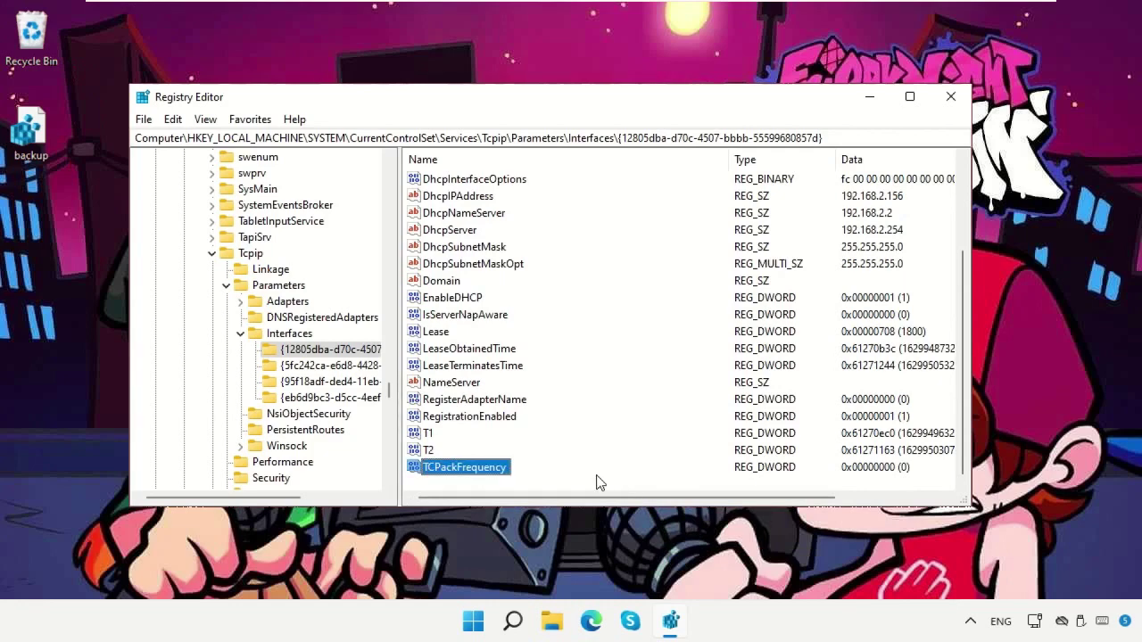
Add a second DWORD (32-bit) value named TCPNotDelay to the same interface key.
{"action": "right_click", "coordinate": [598, 482]}
{"action": "mouse_move", "coordinate": [626, 491]}
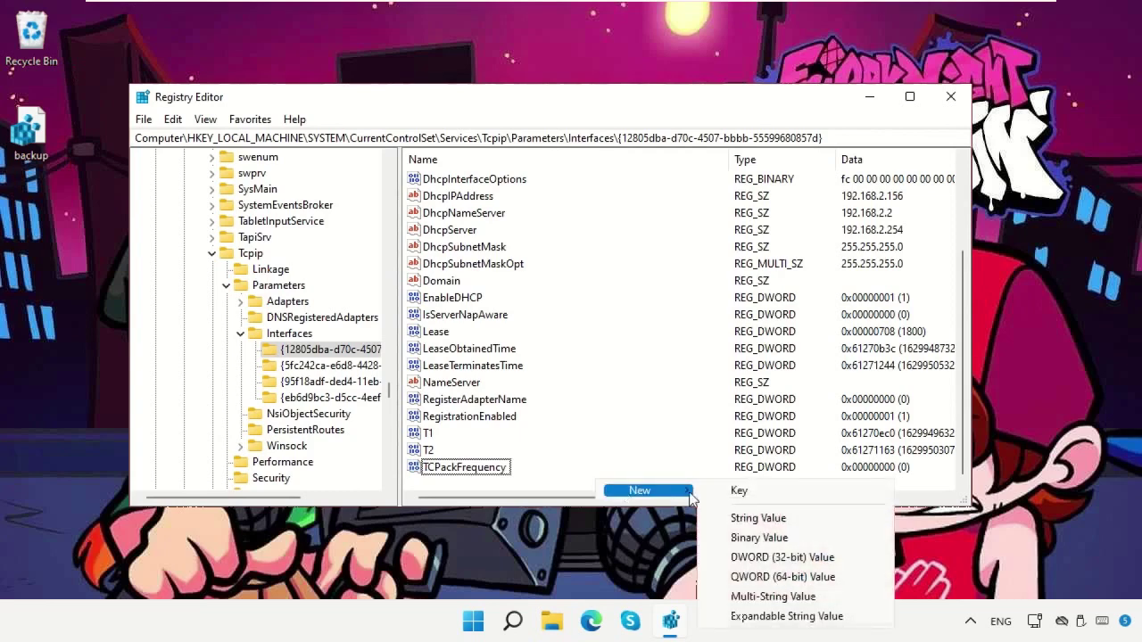
{"action": "left_click", "coordinate": [785, 557]}
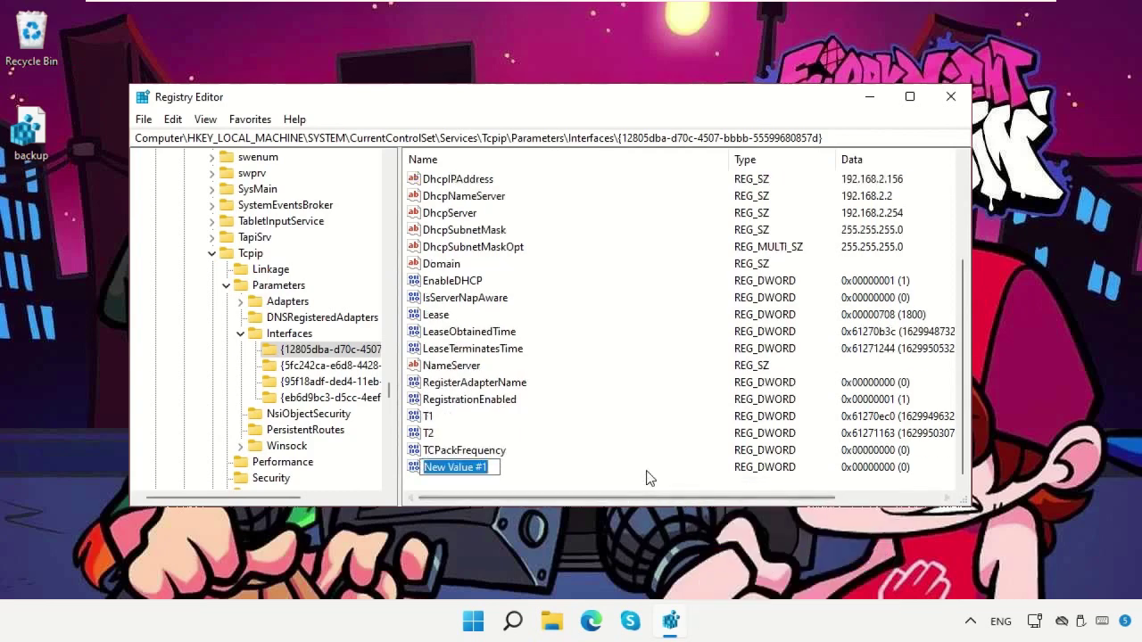
{"action": "type", "text": "TCPNotDelay"}
{"action": "key", "text": "Return"}
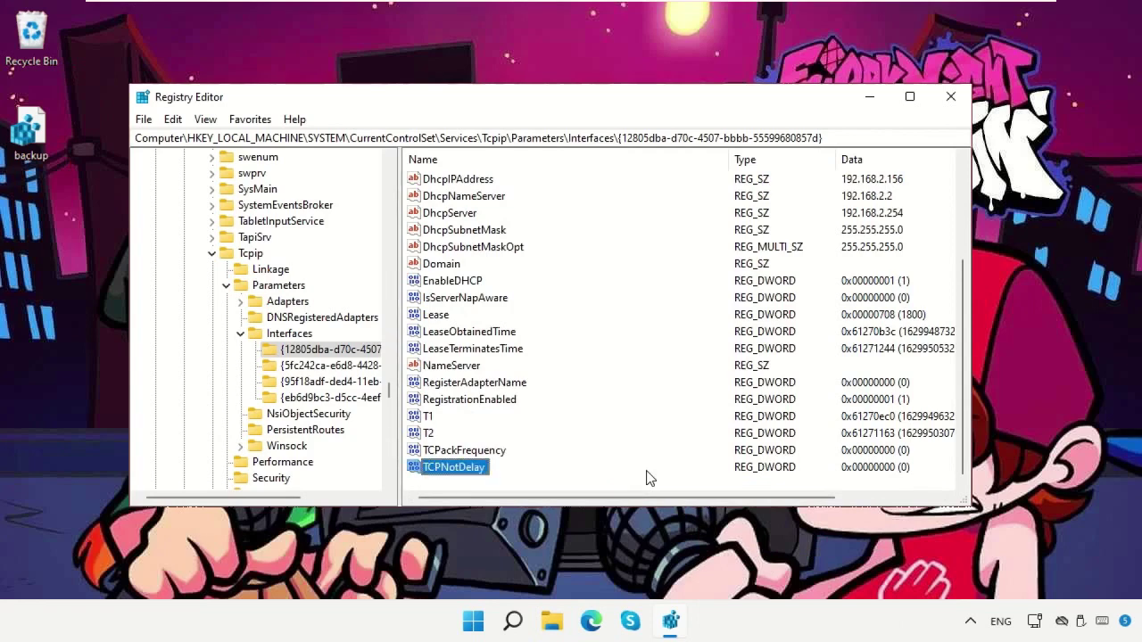
Set the value data of TCPackFrequency to 1.
{"action": "right_click", "coordinate": [487, 453]}
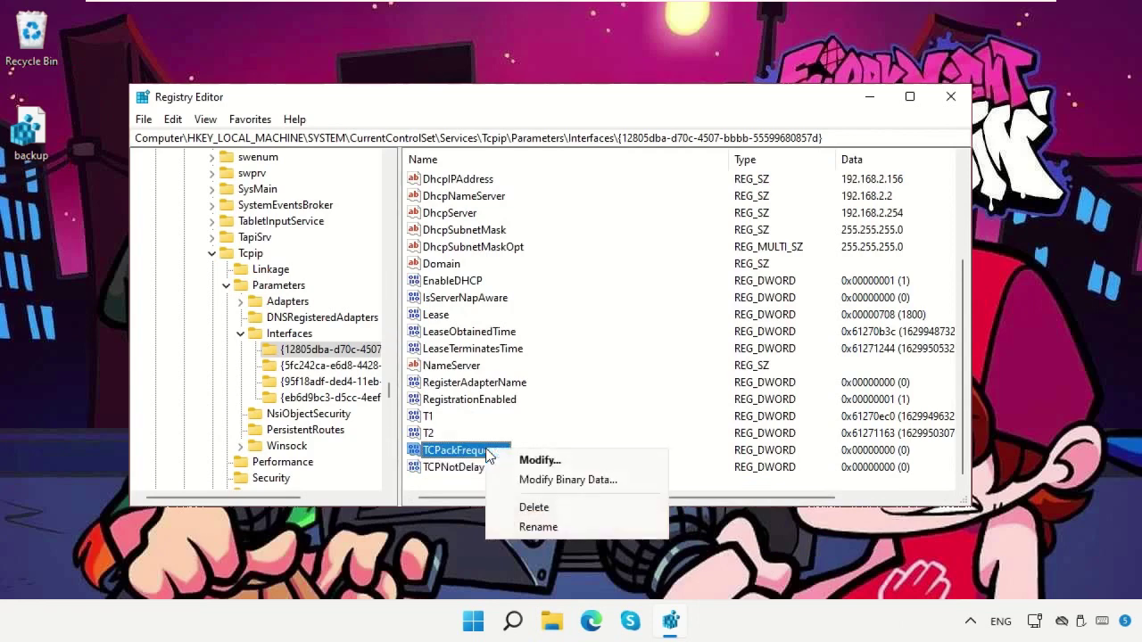
{"action": "left_click", "coordinate": [508, 460]}
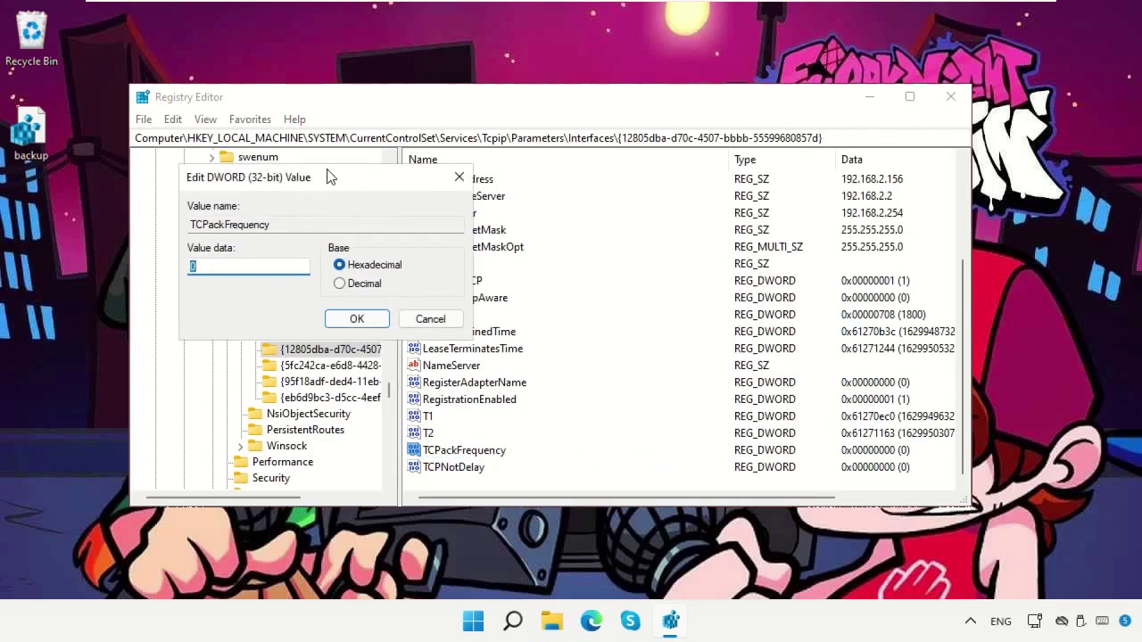
{"action": "left_click_drag", "start_coordinate": [327, 182], "coordinate": [293, 118]}
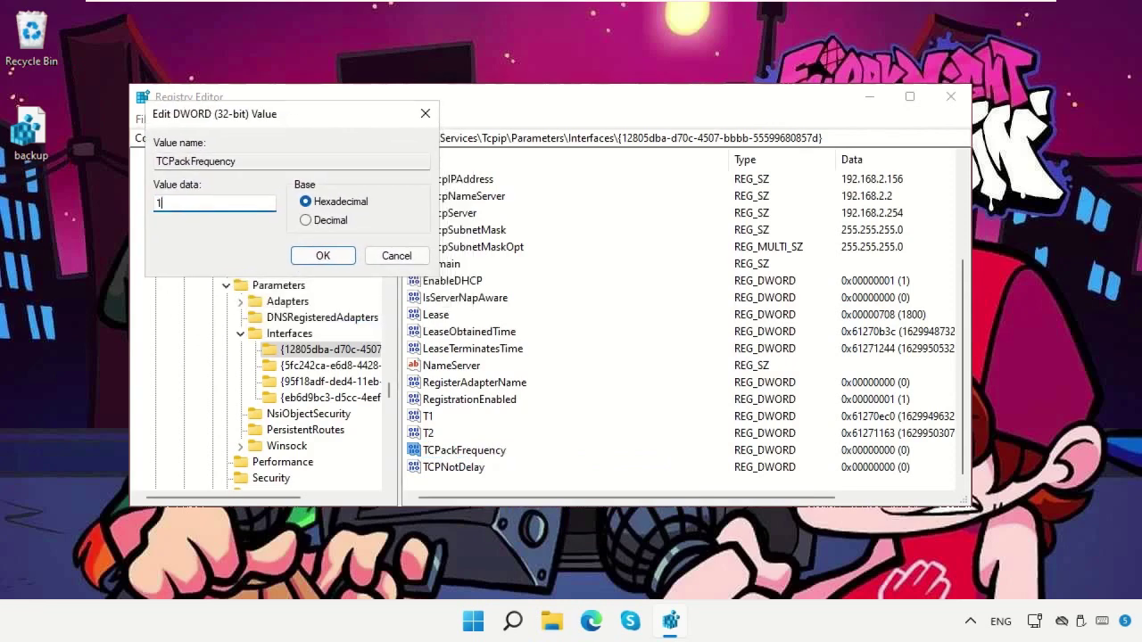
{"action": "left_click", "coordinate": [323, 255]}
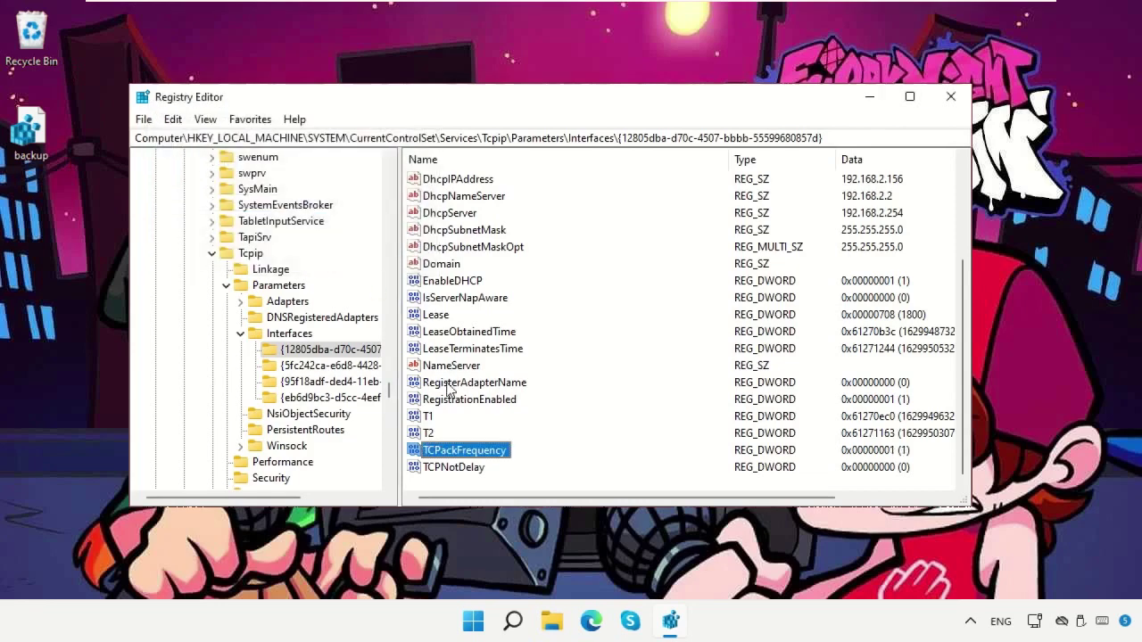
Set the value data of TCPNotDelay in the interface key to 1.
{"action": "right_click", "coordinate": [436, 468]}
{"action": "left_click", "coordinate": [469, 476]}
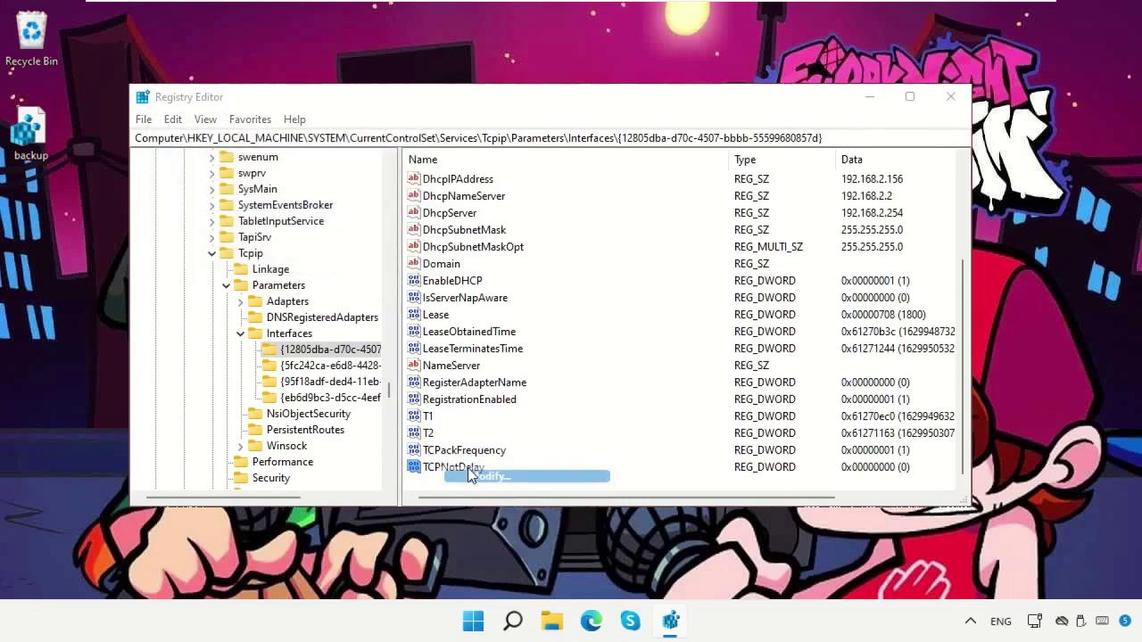
{"action": "left_click_drag", "start_coordinate": [344, 181], "coordinate": [299, 108]}
{"action": "type", "text": "1"}
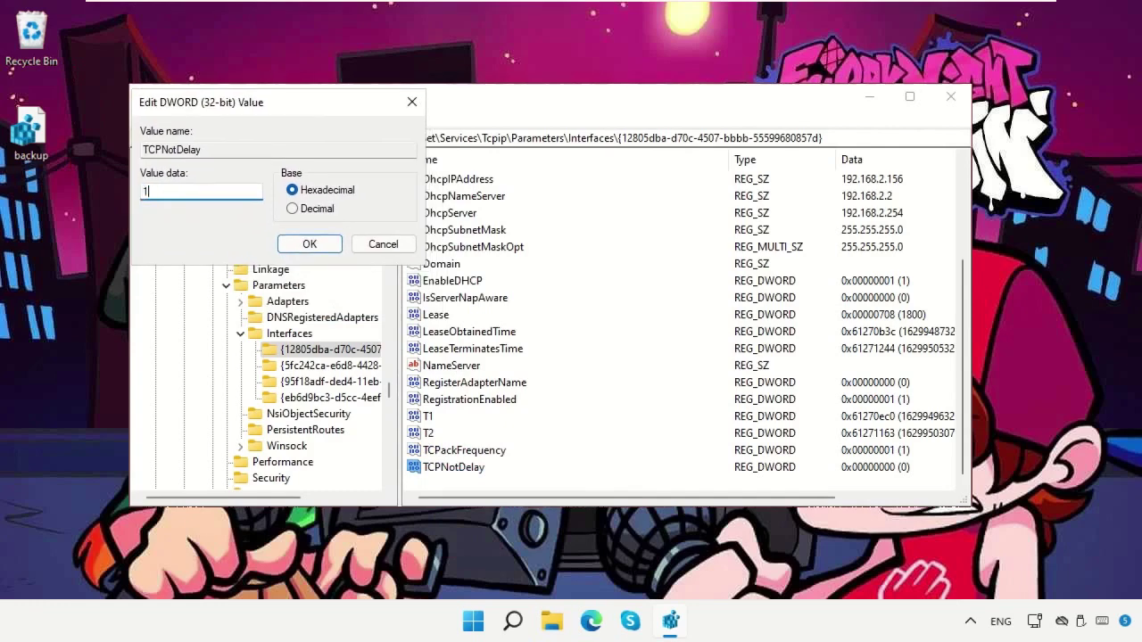
{"action": "left_click", "coordinate": [305, 245]}
Collapse the registry tree from the Tcpip key back up to HKEY_LOCAL_MACHINE.
{"action": "left_click", "coordinate": [206, 247]}
{"action": "scroll", "coordinate": [384, 368], "scroll_direction": "up", "scroll_amount": 10}
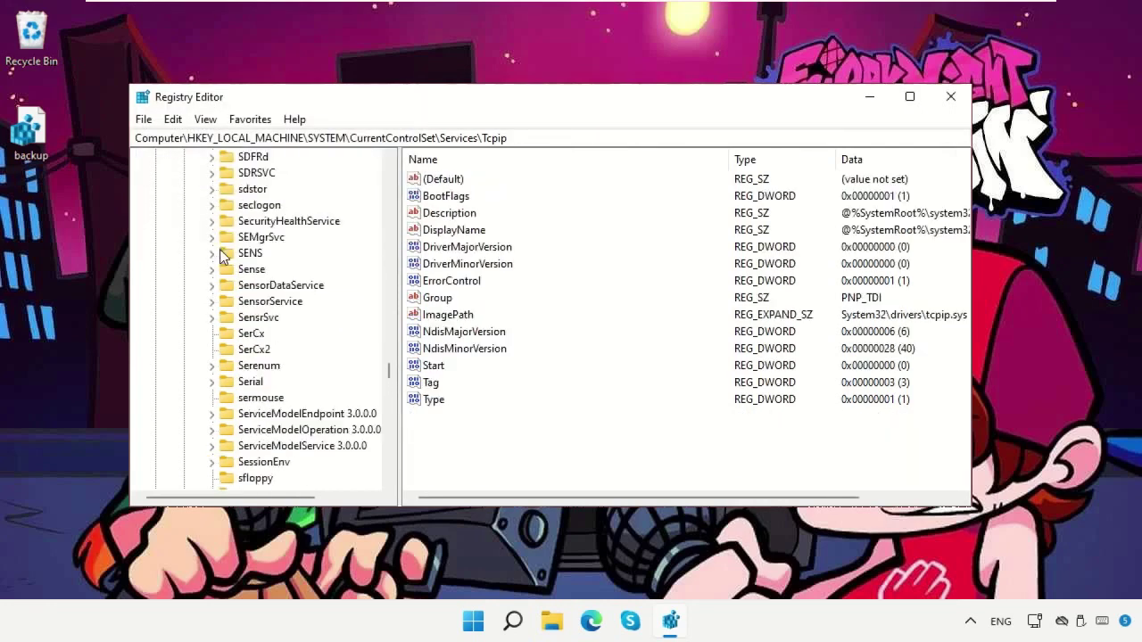
{"action": "scroll", "coordinate": [383, 367], "scroll_direction": "up", "scroll_amount": 10}
{"action": "key", "text": "Left"}
{"action": "key", "text": "Left"}
{"action": "key", "text": "Left"}
{"action": "key", "text": "Left"}
{"action": "key", "text": "Left"}
{"action": "key", "text": "Left"}
{"action": "key", "text": "Left"}
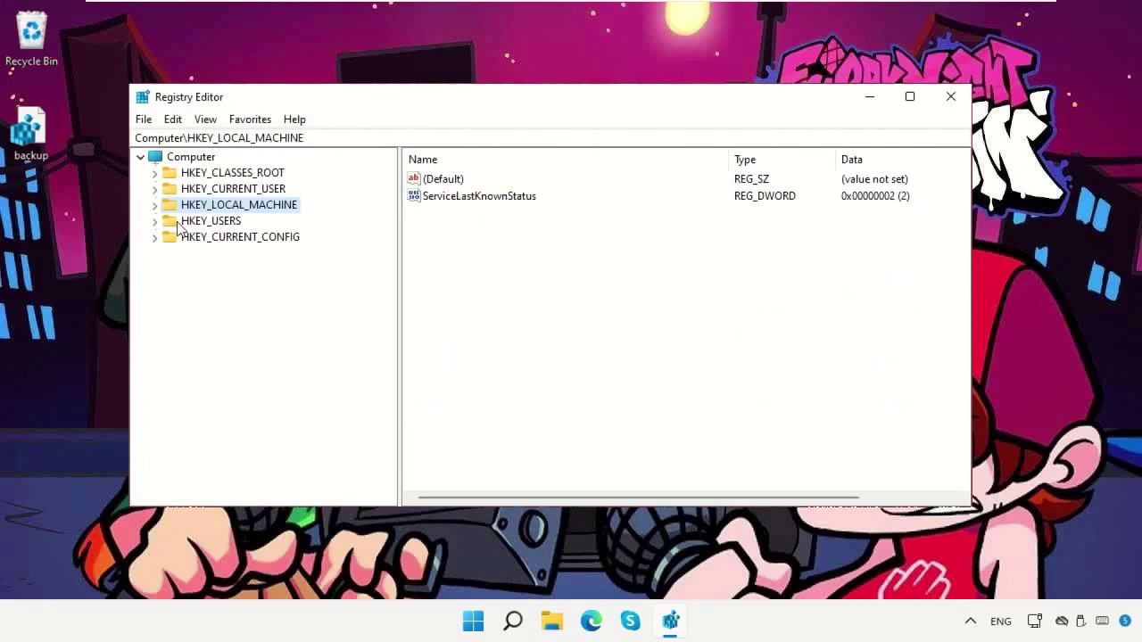
Expand the registry tree down to HKEY_LOCAL_MACHINE\SOFTWARE\Microsoft.
{"action": "left_click", "coordinate": [155, 205]}
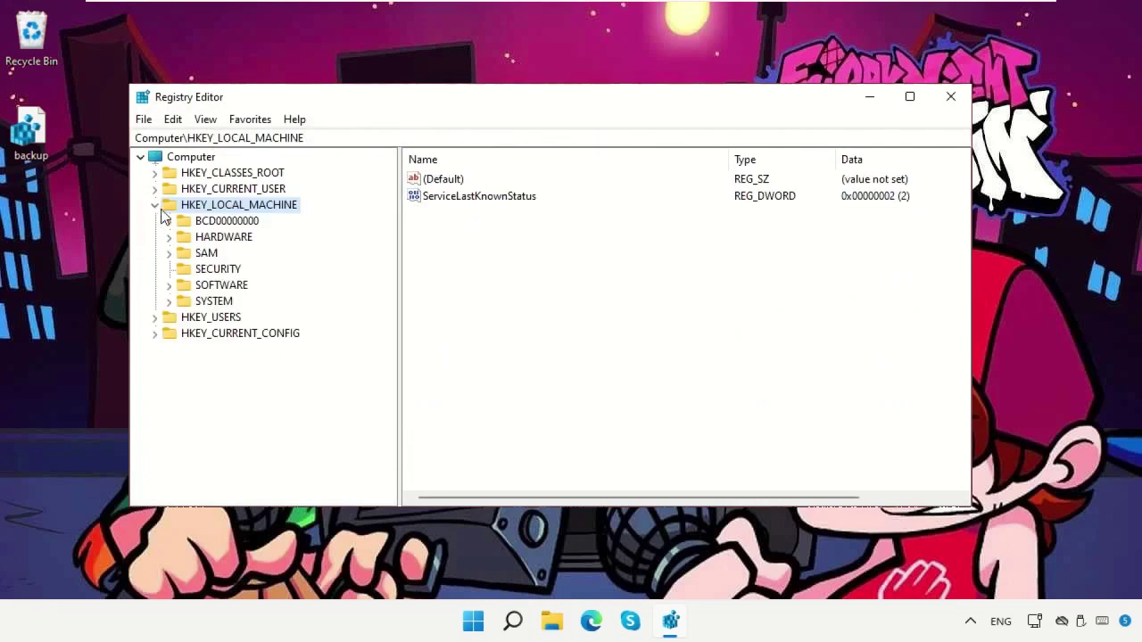
{"action": "left_click", "coordinate": [214, 285]}
{"action": "left_click", "coordinate": [169, 286]}
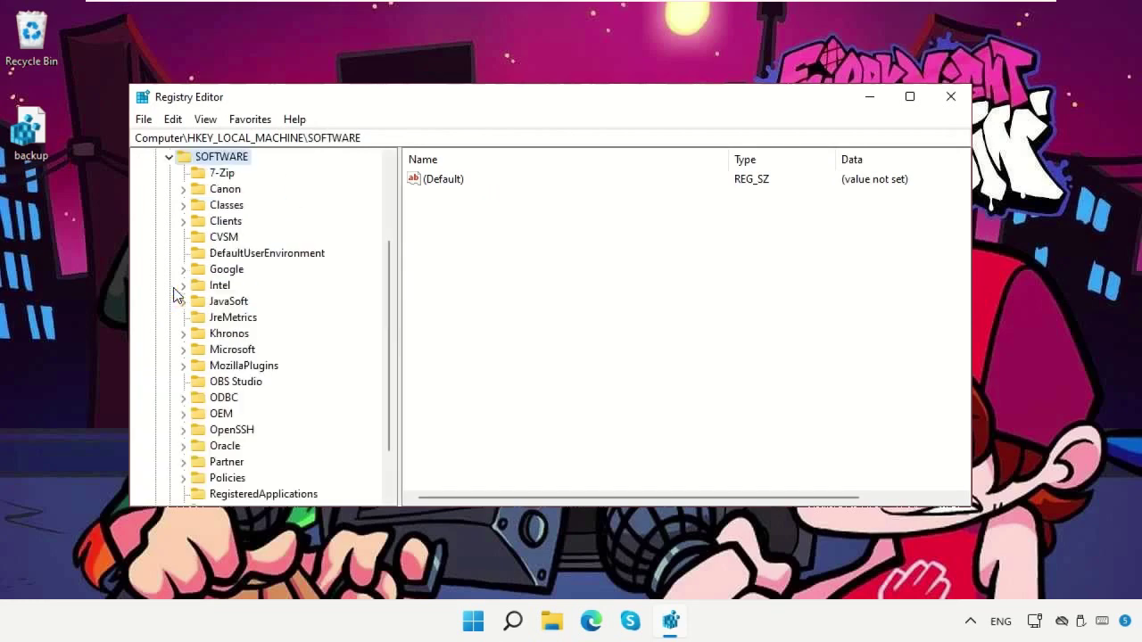
{"action": "left_click", "coordinate": [200, 349]}
{"action": "left_click", "coordinate": [191, 347]}
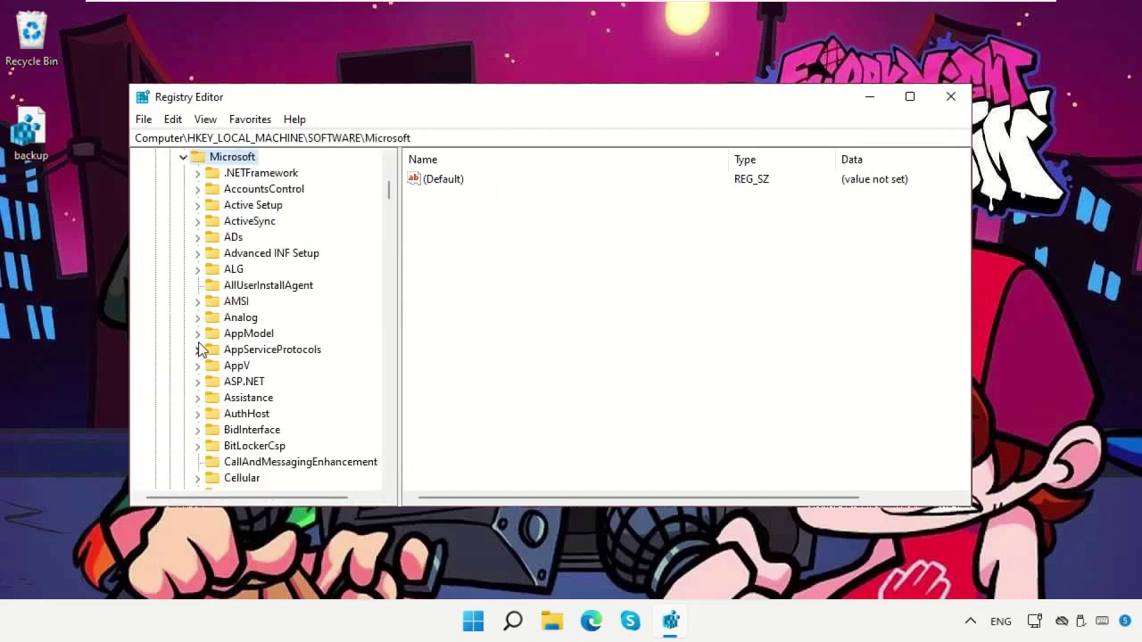
Look for the MSMQ key under Microsoft and select it to view its values.
{"action": "scroll", "coordinate": [273, 347], "scroll_direction": "down", "scroll_amount": 20}
{"action": "scroll", "coordinate": [339, 381], "scroll_direction": "down", "scroll_amount": 8}
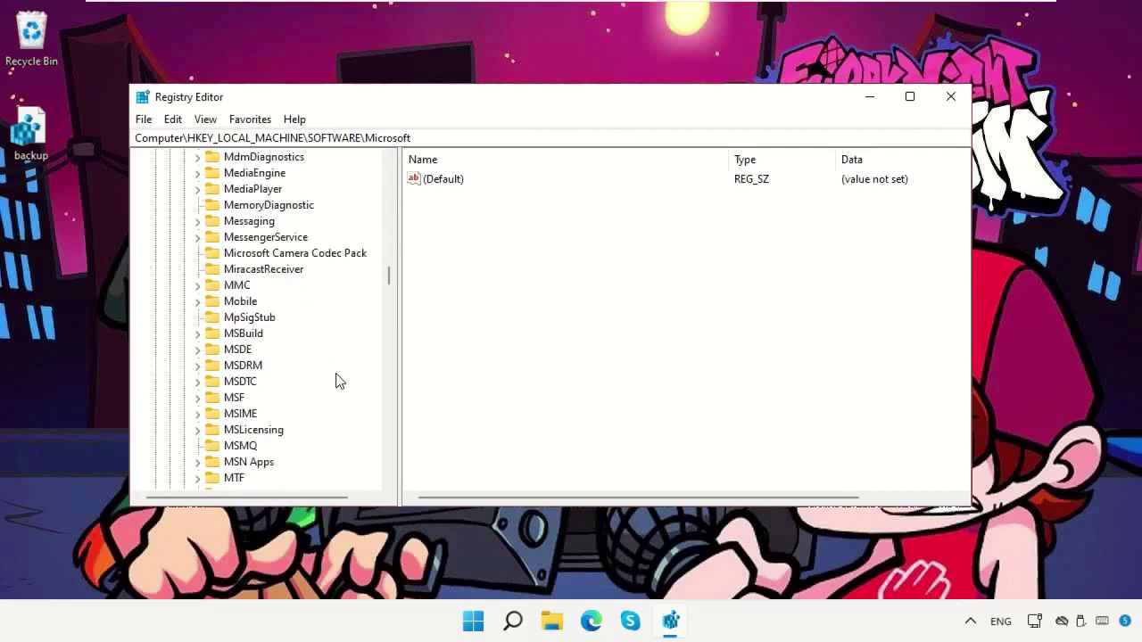
{"action": "left_click", "coordinate": [243, 403]}
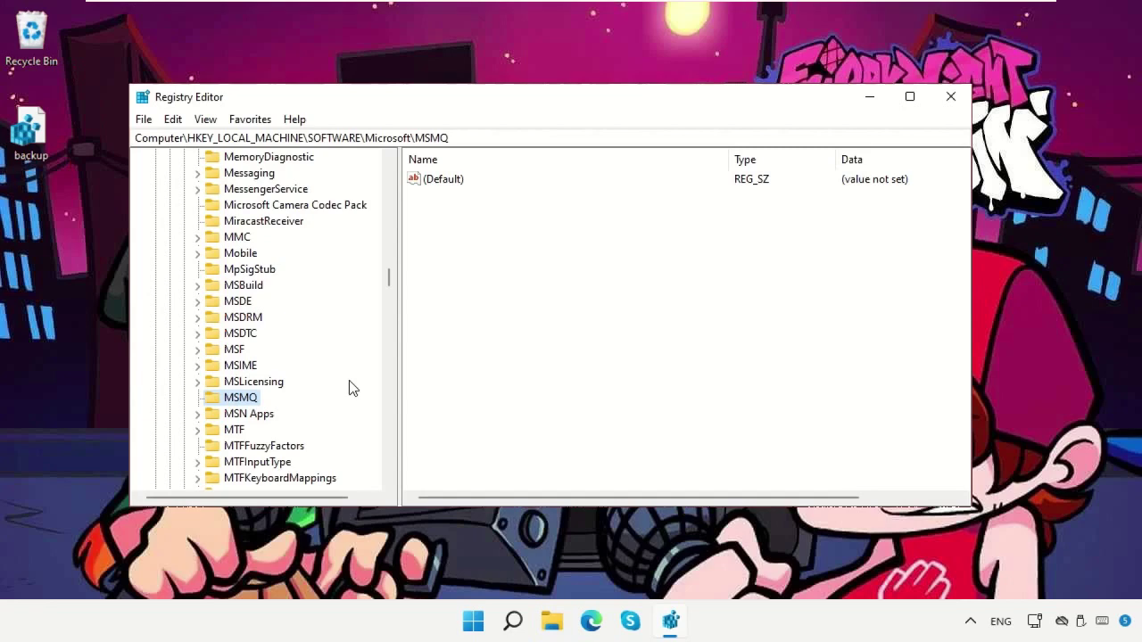
Go back to the Microsoft key and try to add a new subkey named MSMQ.
{"action": "scroll", "coordinate": [349, 380], "scroll_direction": "up", "scroll_amount": 20}
{"action": "scroll", "coordinate": [349, 384], "scroll_direction": "up", "scroll_amount": 13}
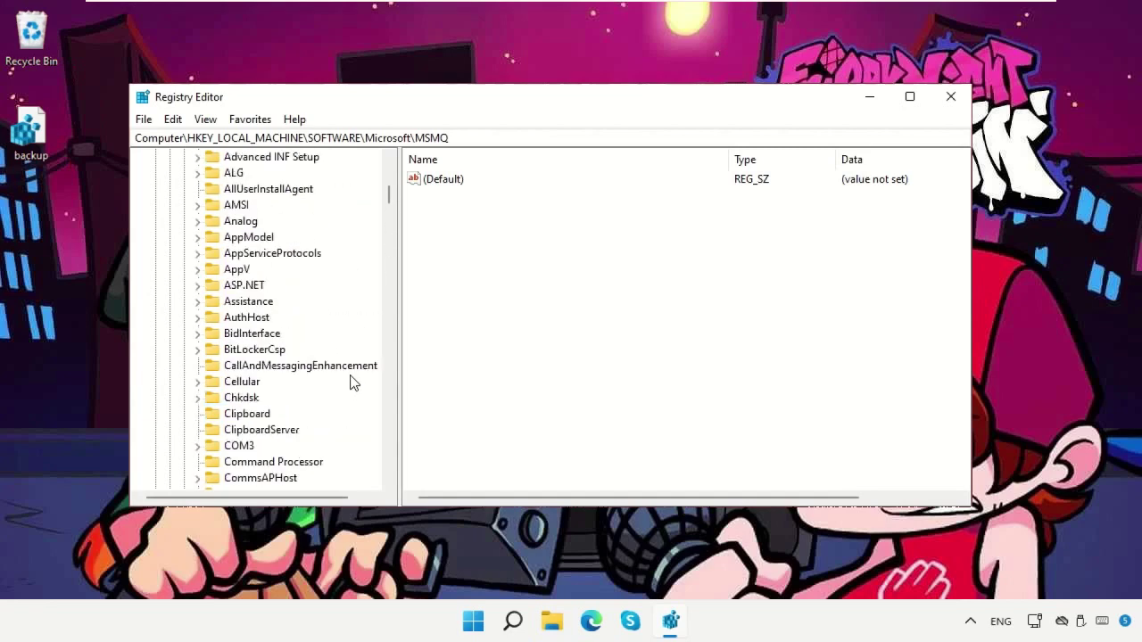
{"action": "scroll", "coordinate": [349, 382], "scroll_direction": "down", "scroll_amount": 5}
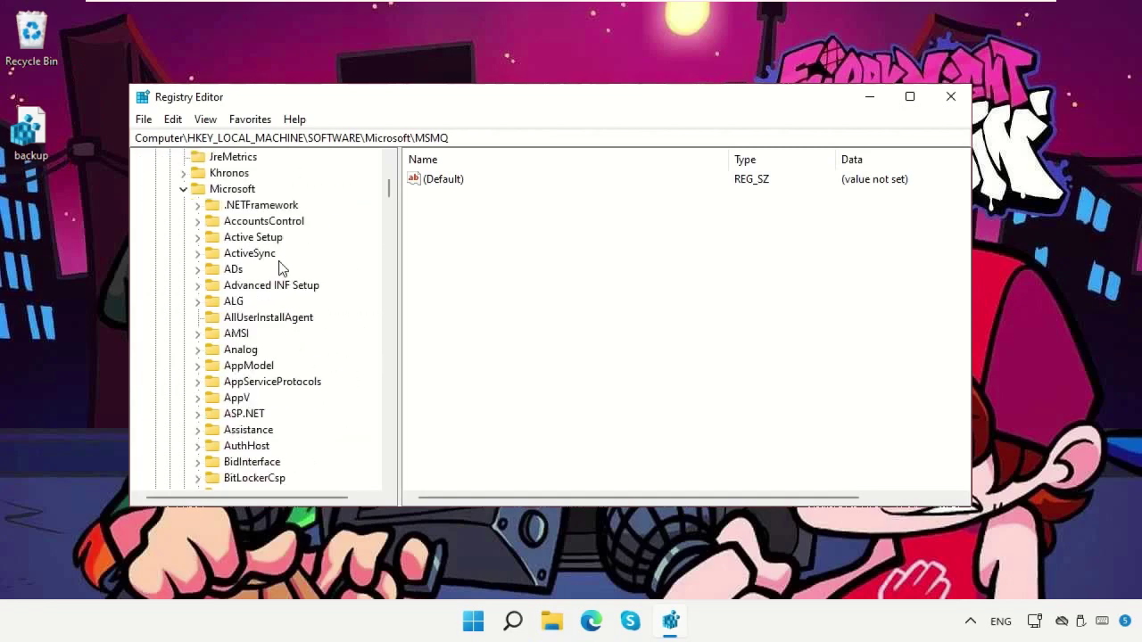
{"action": "left_click", "coordinate": [231, 190]}
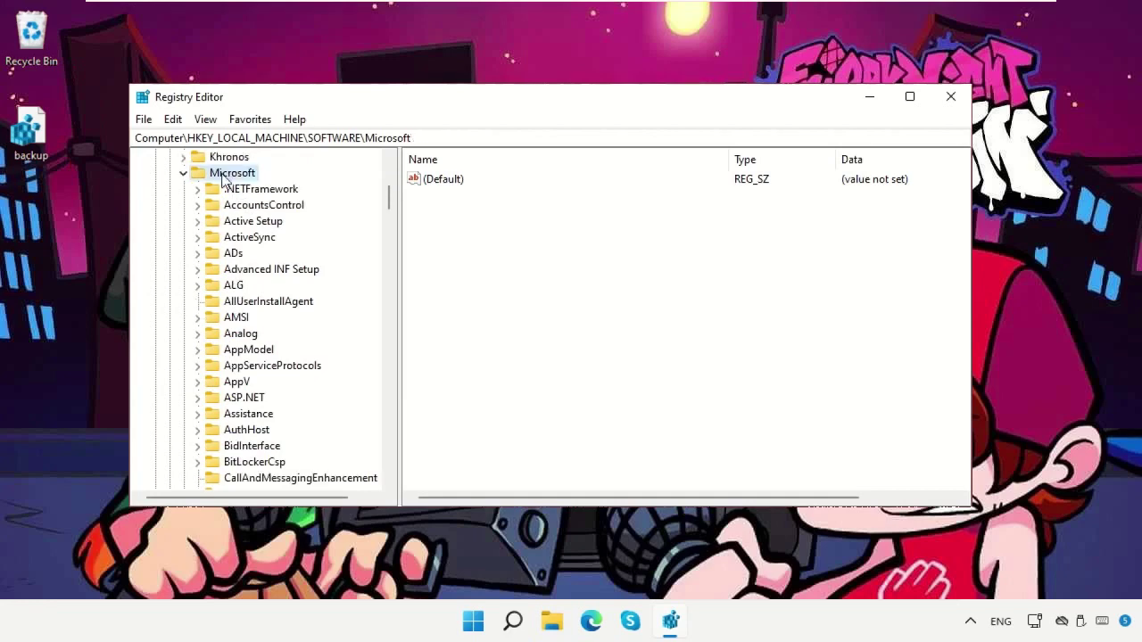
{"action": "right_click", "coordinate": [229, 174]}
{"action": "mouse_move", "coordinate": [270, 206]}
{"action": "left_click", "coordinate": [551, 207]}
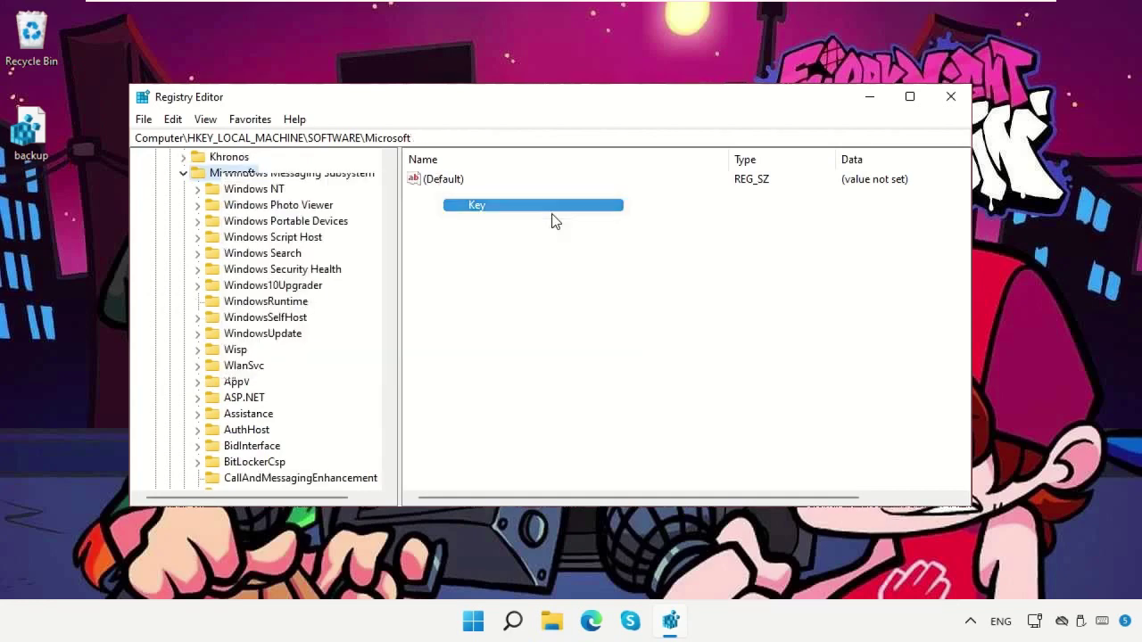
{"action": "type", "text": "MSMQ"}
{"action": "key", "text": "Return"}
Select the MSMQ key and add a DWORD (32-bit) value named TCPNotDelay to it.
{"action": "left_click", "coordinate": [241, 350]}
{"action": "right_click", "coordinate": [550, 288]}
{"action": "mouse_move", "coordinate": [586, 294]}
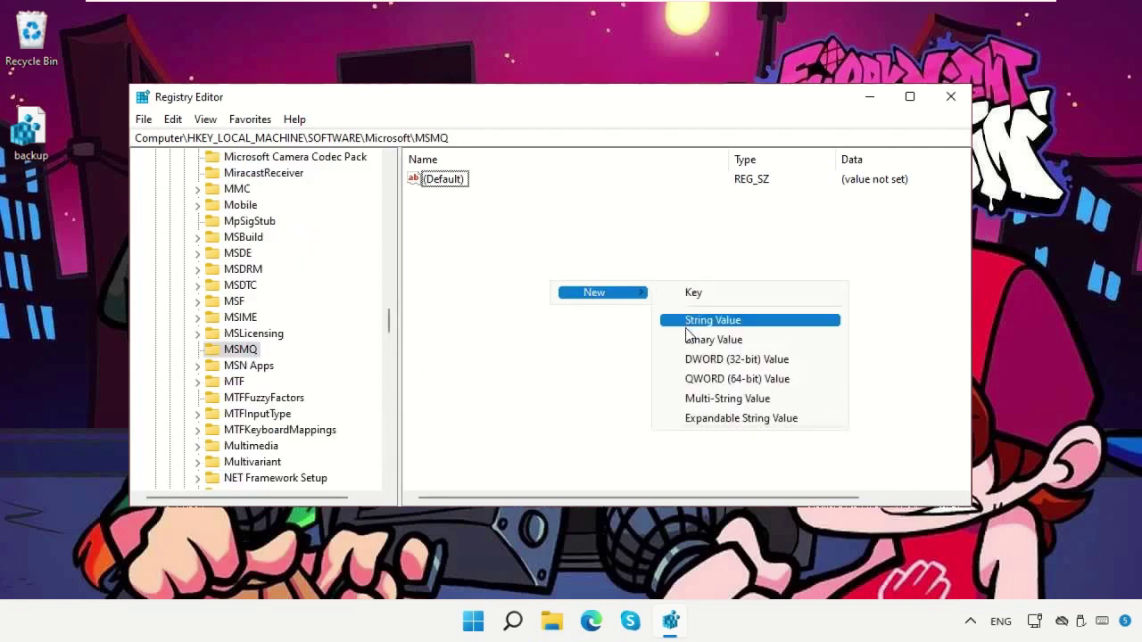
{"action": "left_click", "coordinate": [694, 359]}
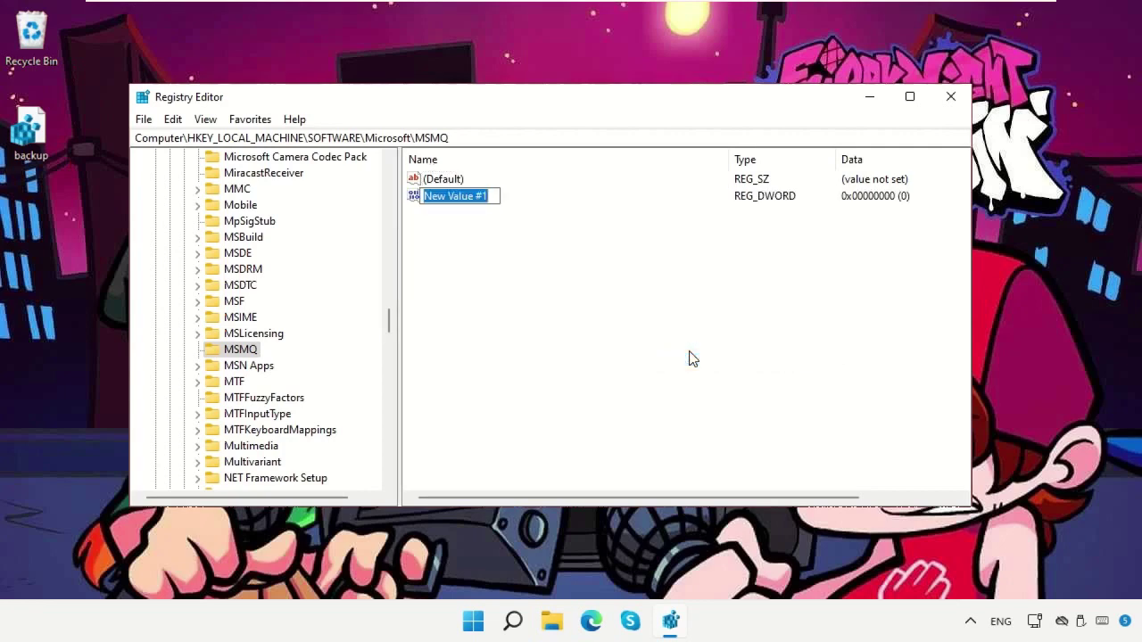
{"action": "type", "text": "TCPNotDelay"}
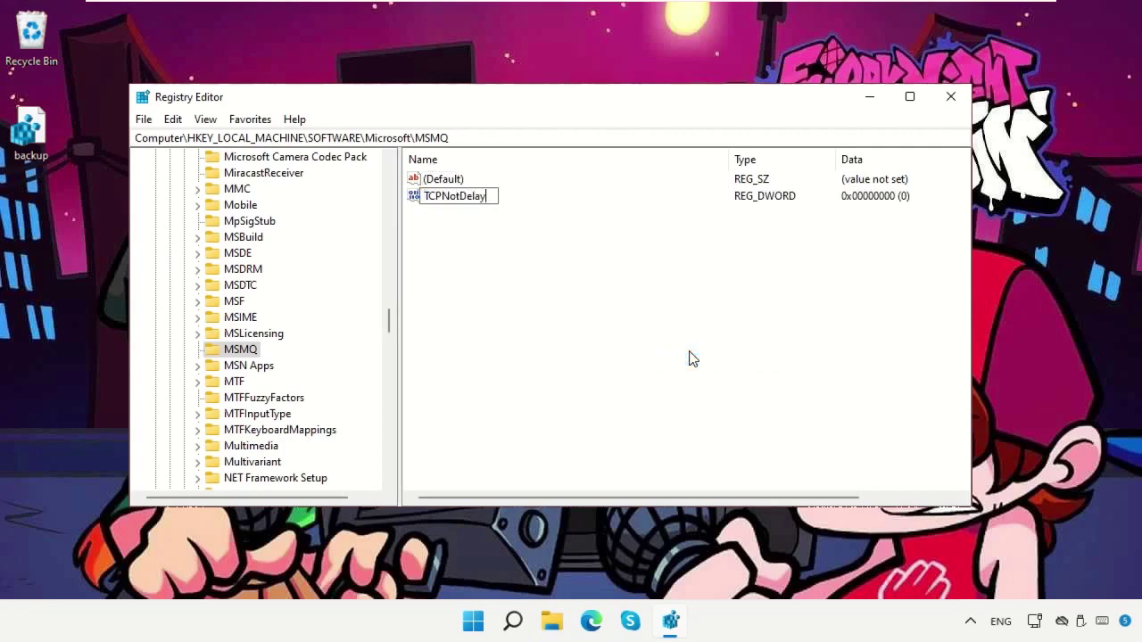
{"action": "key", "text": "Return"}
Set the value data of TCPNotDelay in the MSMQ key to 1.
{"action": "right_click", "coordinate": [457, 205]}
{"action": "left_click", "coordinate": [490, 207]}
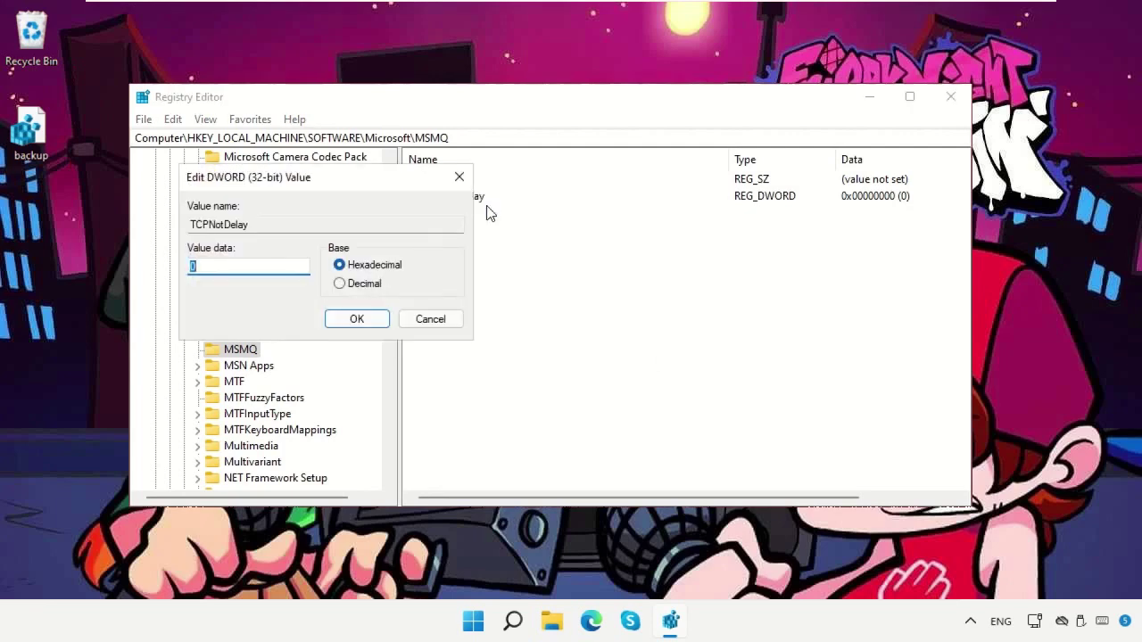
{"action": "key", "text": "BackSpace"}
{"action": "left_click", "coordinate": [375, 321]}
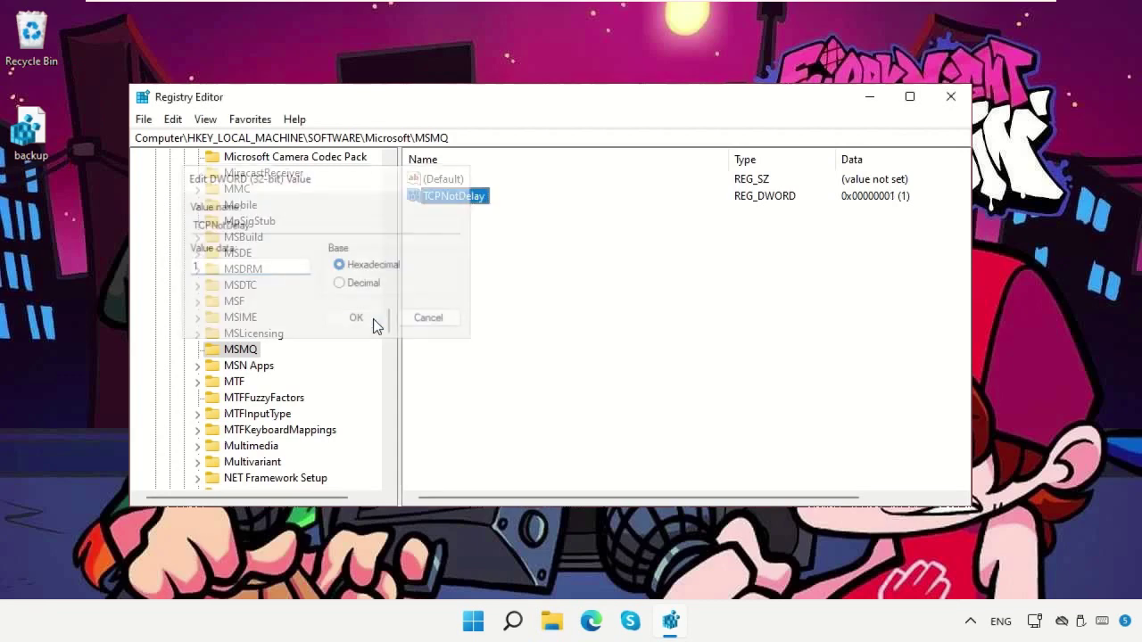
Create a subkey named Parameters under the MSMQ key.
{"action": "right_click", "coordinate": [216, 348]}
{"action": "mouse_move", "coordinate": [267, 377]}
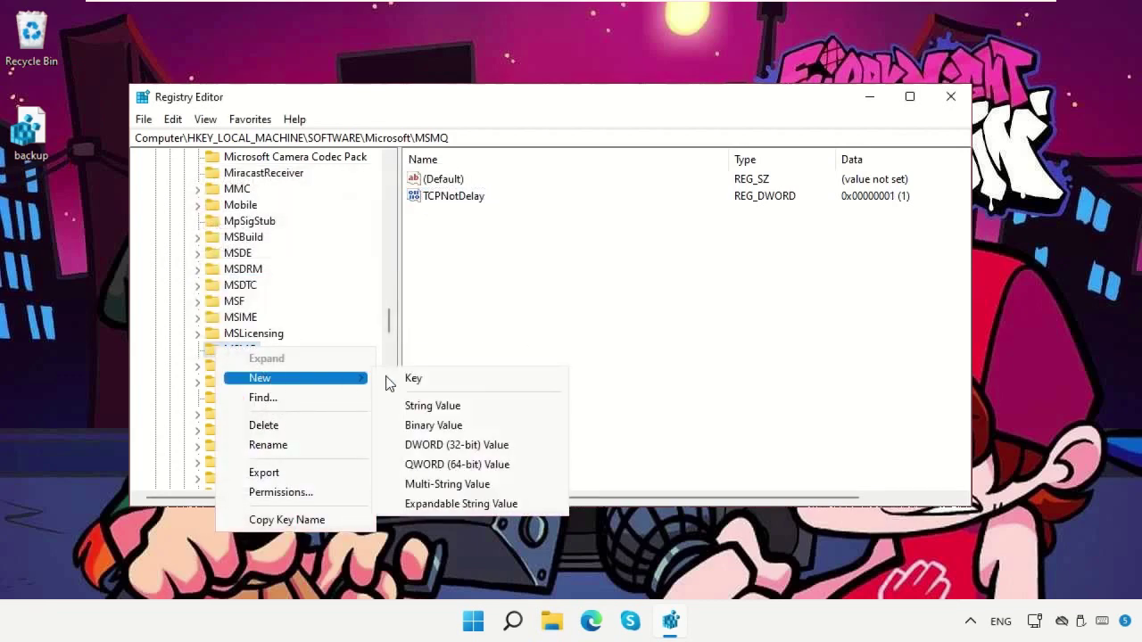
{"action": "left_click", "coordinate": [409, 379]}
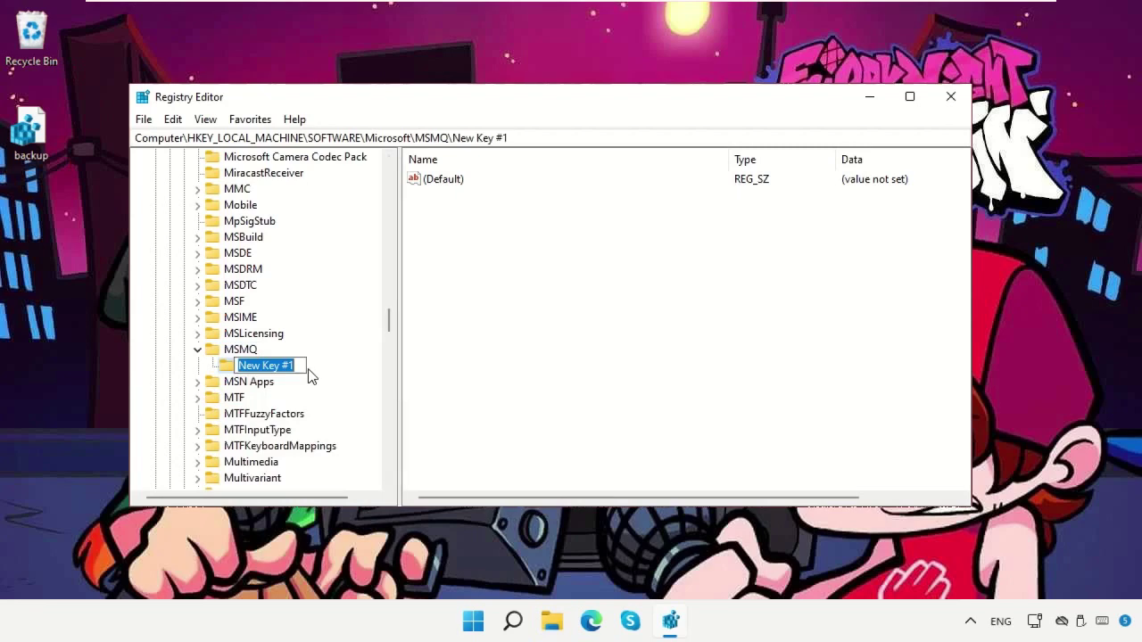
{"action": "key", "text": "BackSpace"}
{"action": "type", "text": "Parameters"}
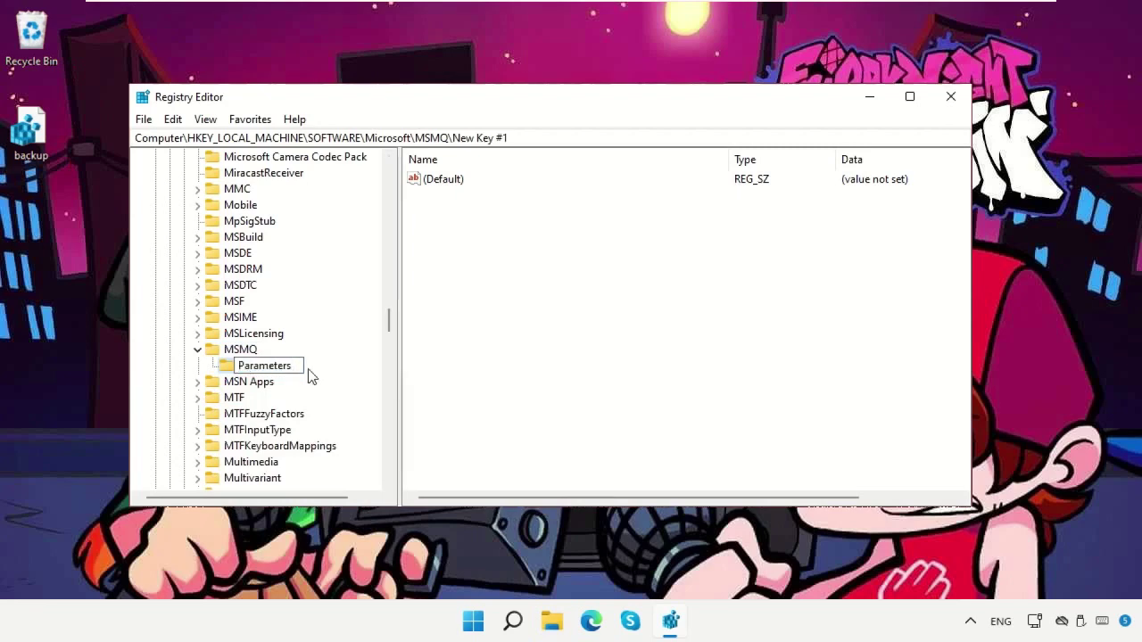
{"action": "key", "text": "Return"}
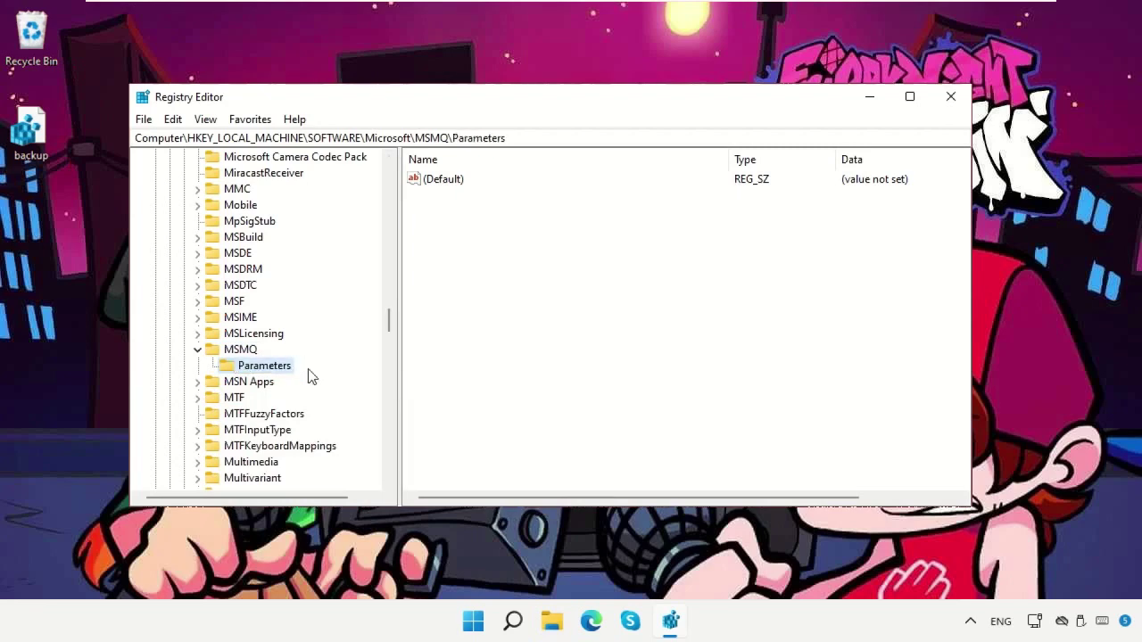
Add a DWORD (32-bit) value named TCPNotDelay to the Parameters key under MSMQ.
{"action": "right_click", "coordinate": [660, 337]}
{"action": "mouse_move", "coordinate": [683, 342]}
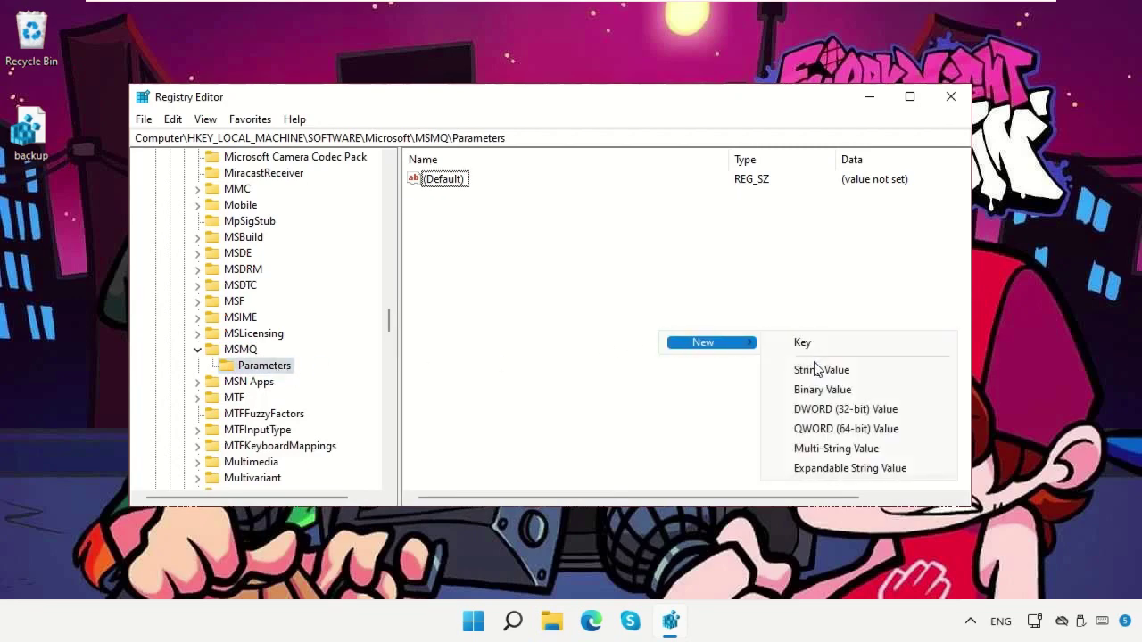
{"action": "left_click", "coordinate": [822, 409]}
{"action": "type", "text": "TCPNotDelay"}
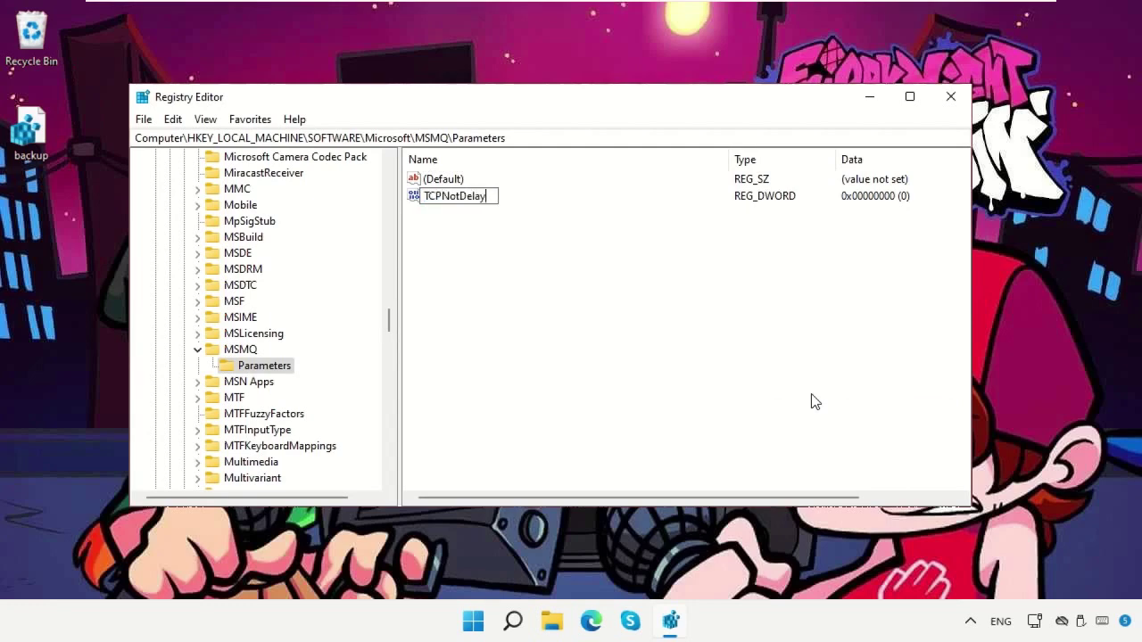
{"action": "key", "text": "Return"}
Set the value data of TCPNotDelay in the Parameters key to 1 and close the Registry Editor.
{"action": "right_click", "coordinate": [450, 196]}
{"action": "left_click", "coordinate": [472, 207]}
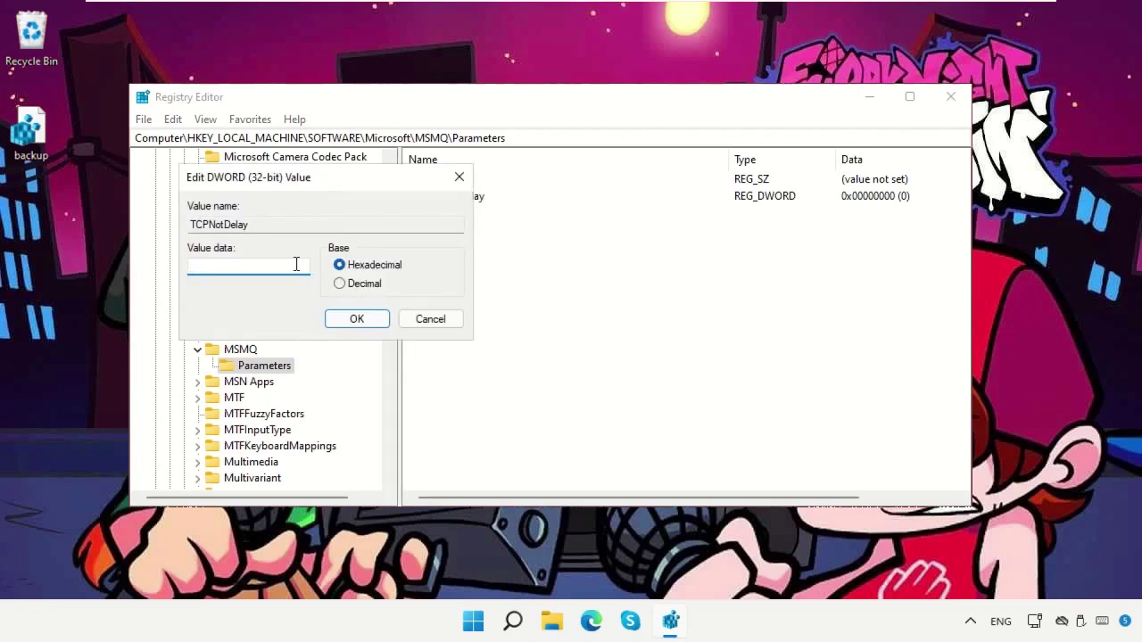
{"action": "left_click", "coordinate": [355, 318]}
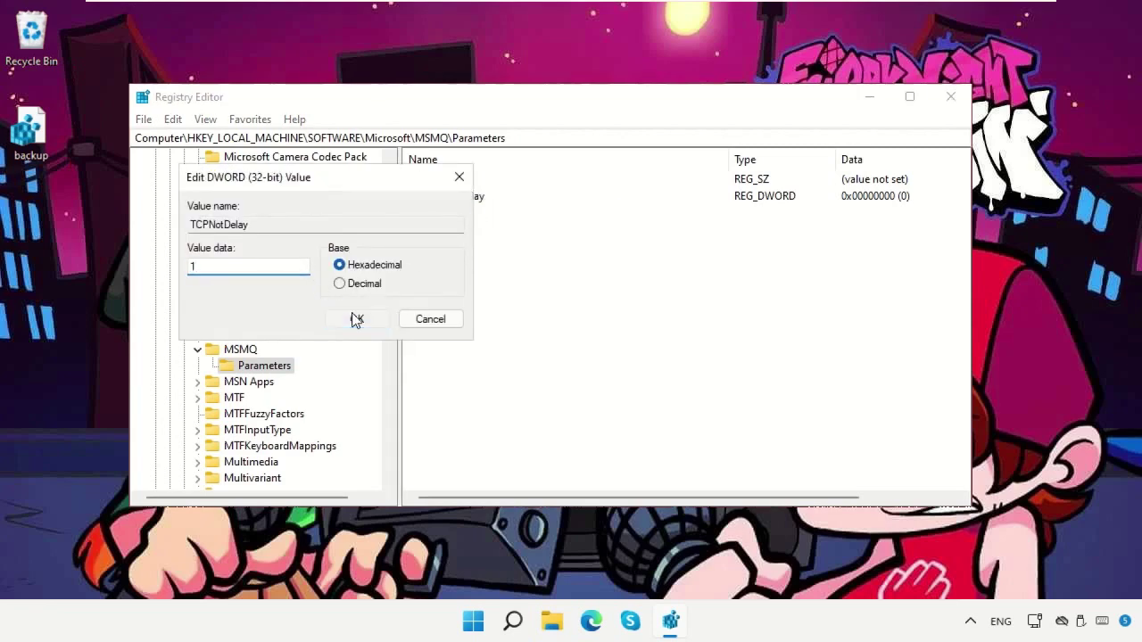
{"action": "left_click", "coordinate": [951, 98]}
{"action": "left_click", "coordinate": [573, 330]}
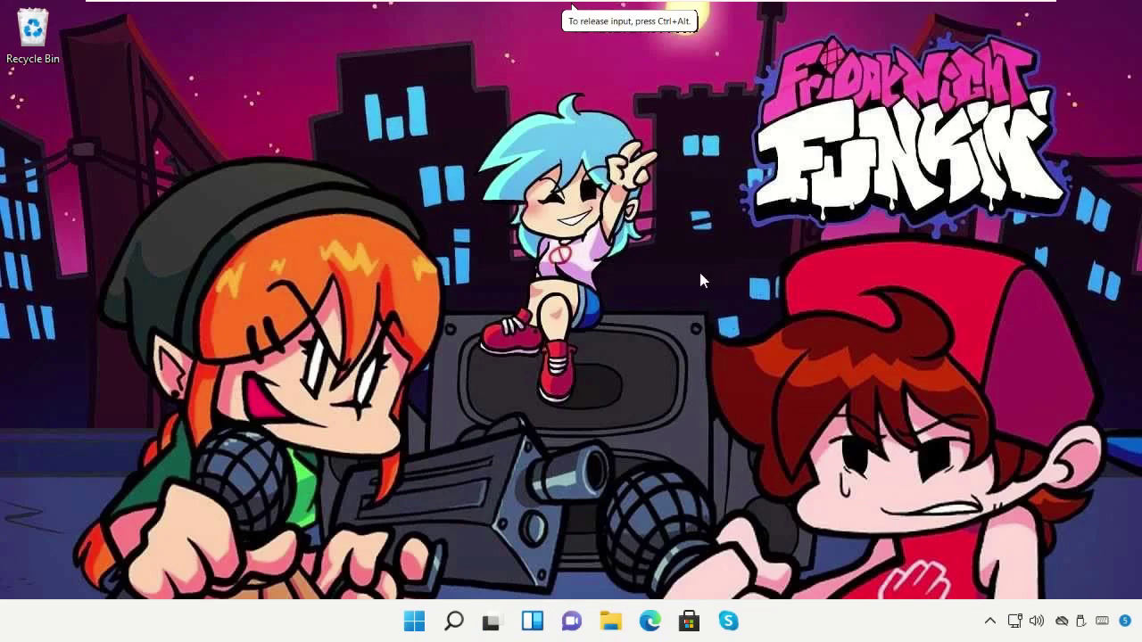
Search Windows for "services" and switch to the Services app.
{"action": "left_click", "coordinate": [460, 626]}
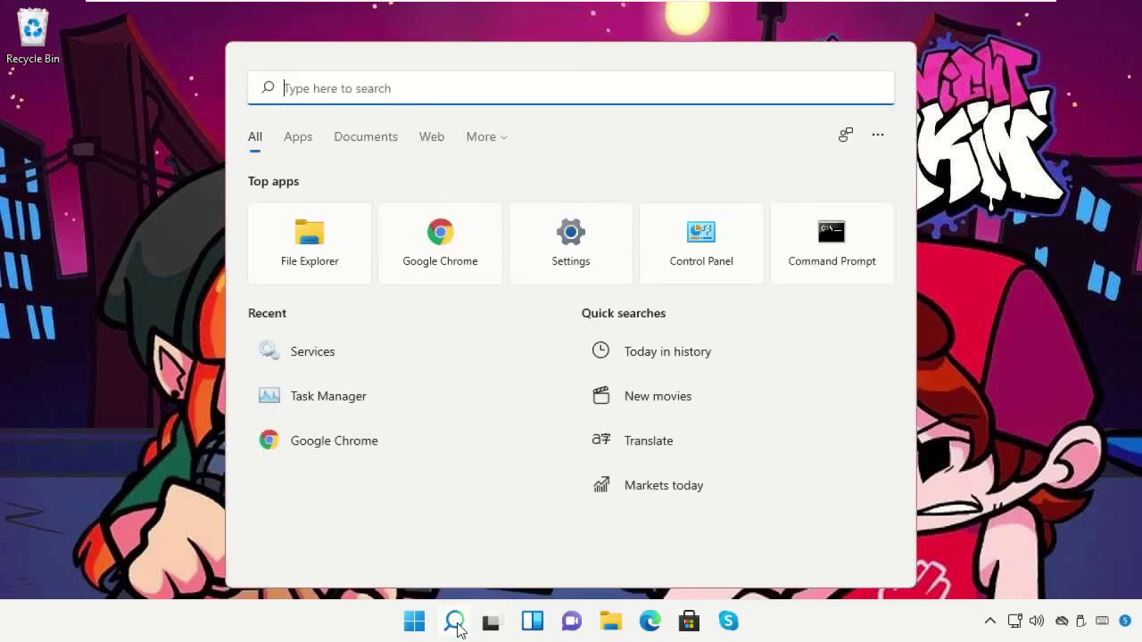
{"action": "type", "text": "services"}
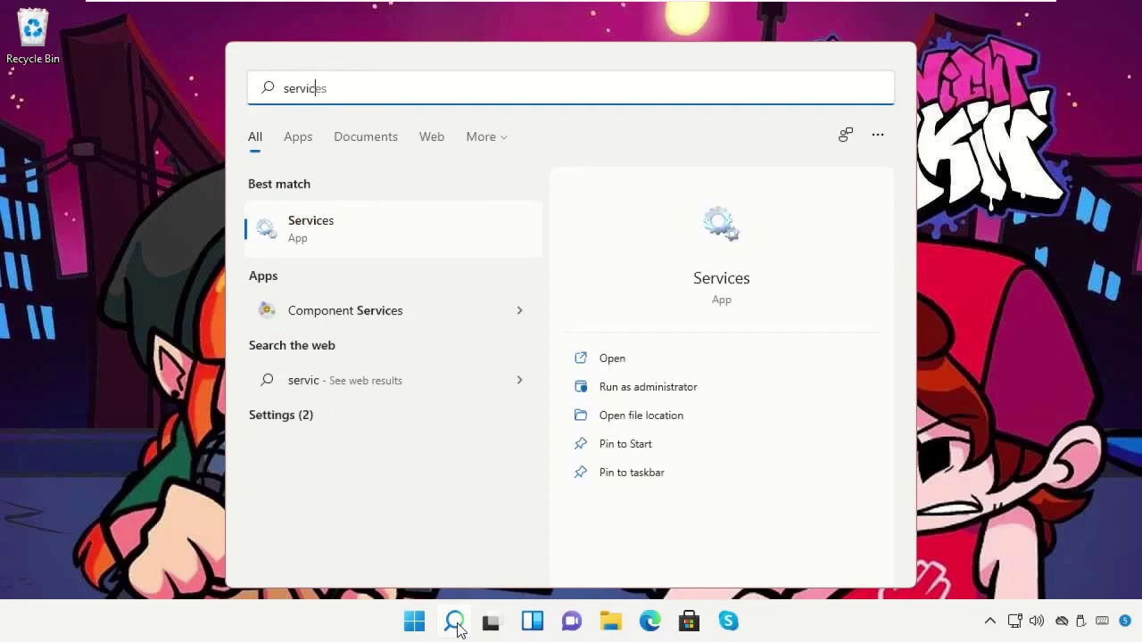
{"action": "left_click", "coordinate": [348, 236]}
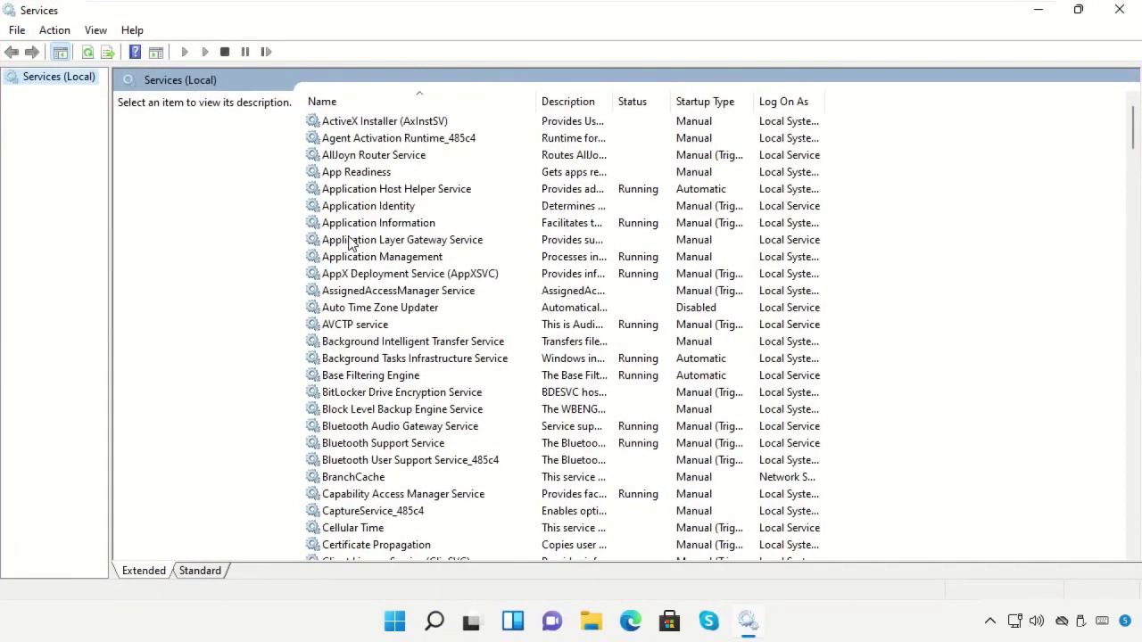
Restore the Services window to a smaller size and select the Performance Logs & Alerts service among the services starting with P.
{"action": "left_click", "coordinate": [350, 241]}
{"action": "key", "text": "p"}
{"action": "scroll", "coordinate": [429, 252], "scroll_direction": "down", "scroll_amount": 4}
{"action": "left_click", "coordinate": [1080, 11]}
{"action": "left_click", "coordinate": [1081, 13]}
{"action": "scroll", "coordinate": [581, 298], "scroll_direction": "down", "scroll_amount": 7}
{"action": "scroll", "coordinate": [578, 302], "scroll_direction": "up", "scroll_amount": 5}
{"action": "scroll", "coordinate": [576, 301], "scroll_direction": "down", "scroll_amount": 1}
{"action": "scroll", "coordinate": [576, 303], "scroll_direction": "up", "scroll_amount": 6}
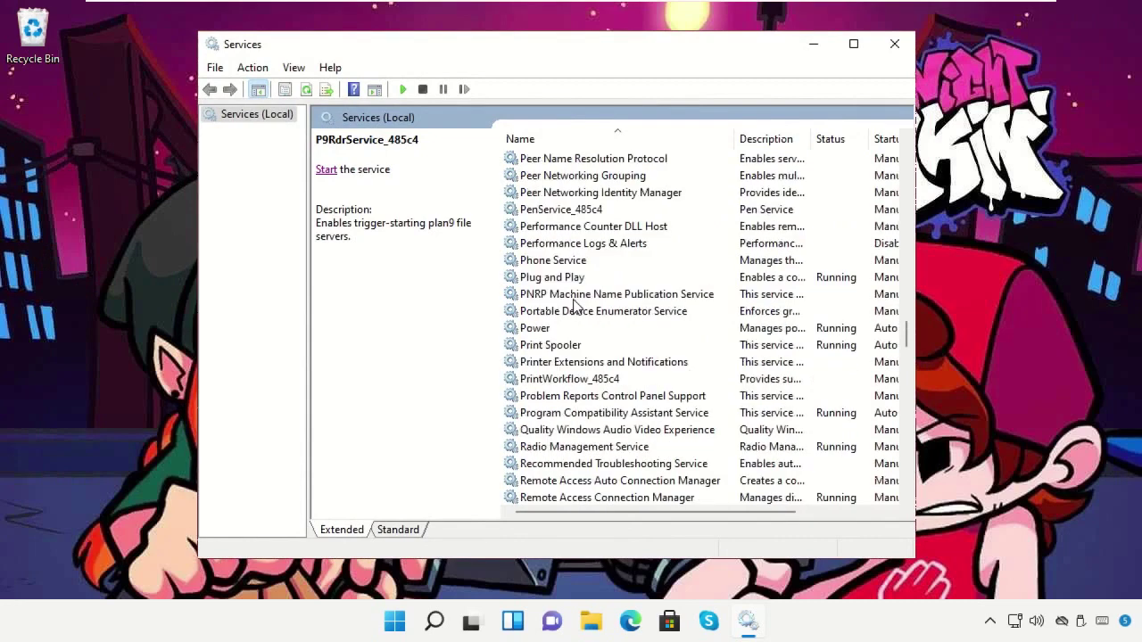
{"action": "scroll", "coordinate": [573, 306], "scroll_direction": "up", "scroll_amount": 2}
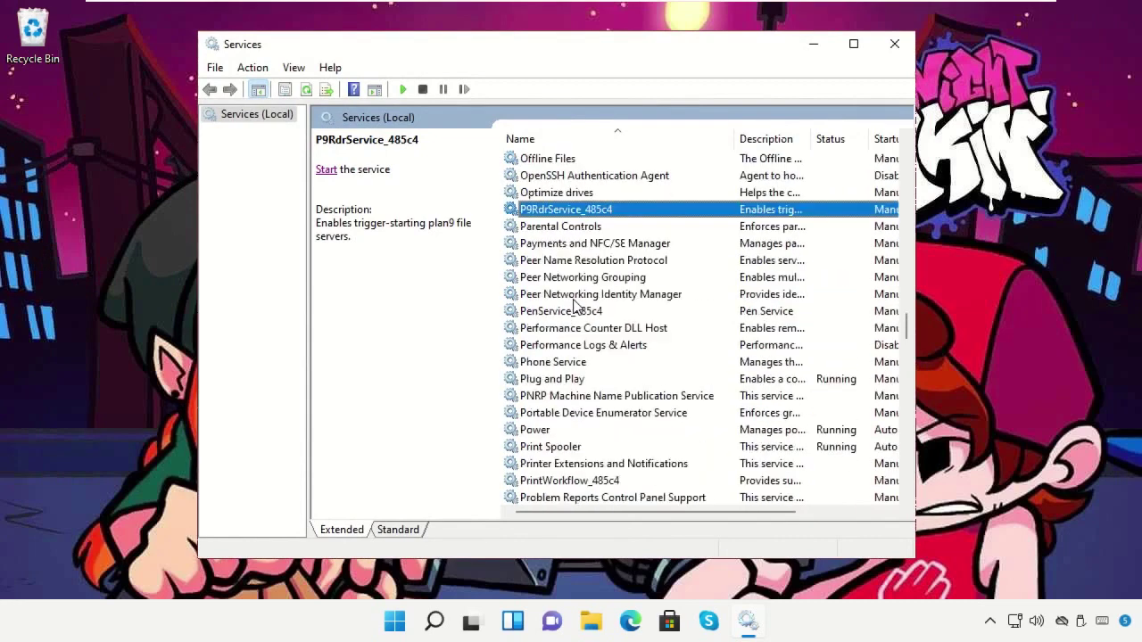
{"action": "left_click", "coordinate": [576, 347]}
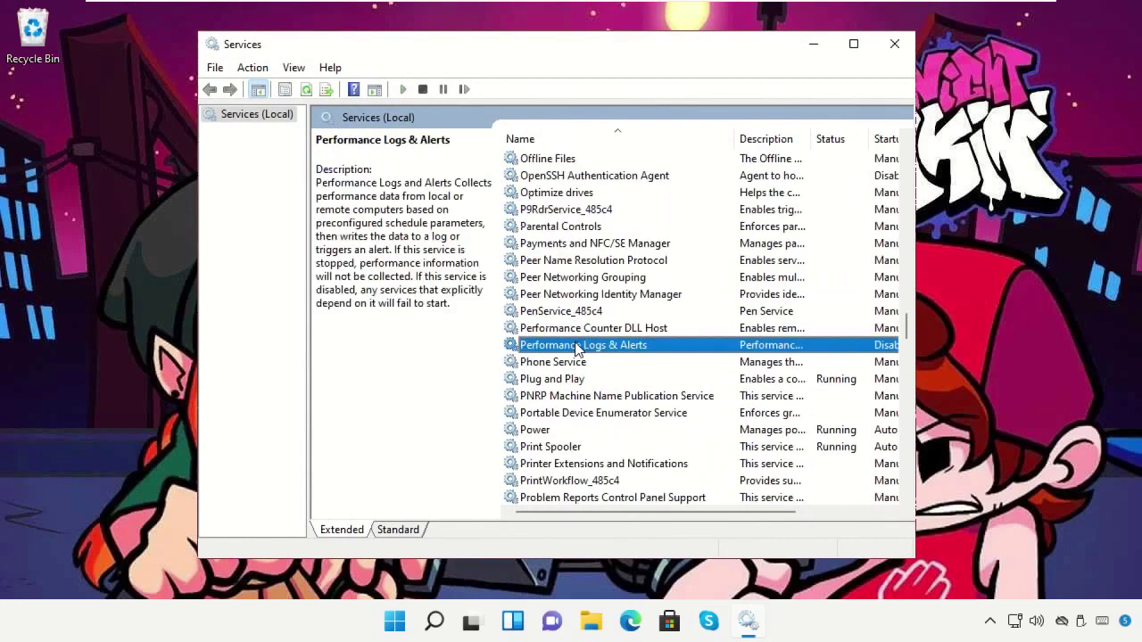
Set the startup type of the Performance Logs & Alerts service to Automatic in its properties and apply the change.
{"action": "right_click", "coordinate": [576, 347]}
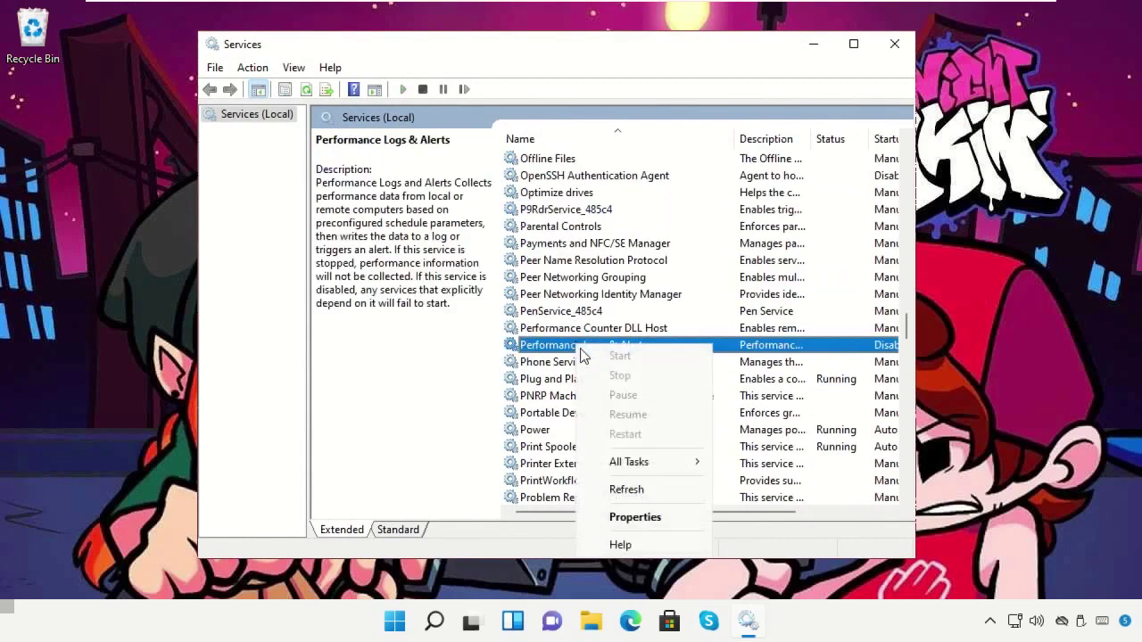
{"action": "left_click", "coordinate": [627, 517]}
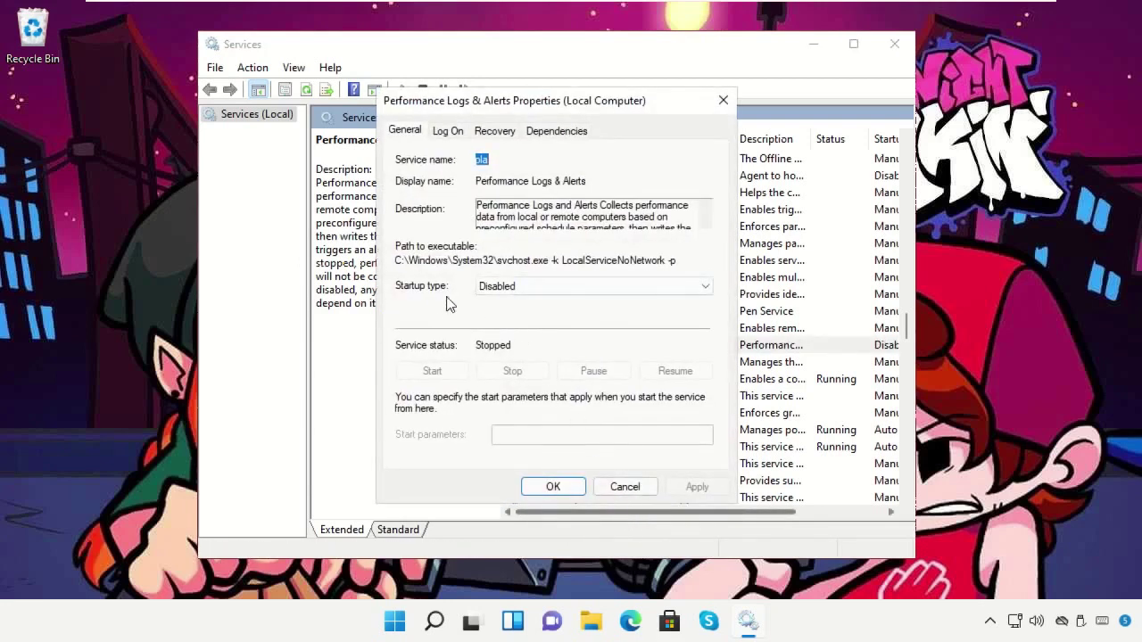
{"action": "left_click", "coordinate": [572, 287]}
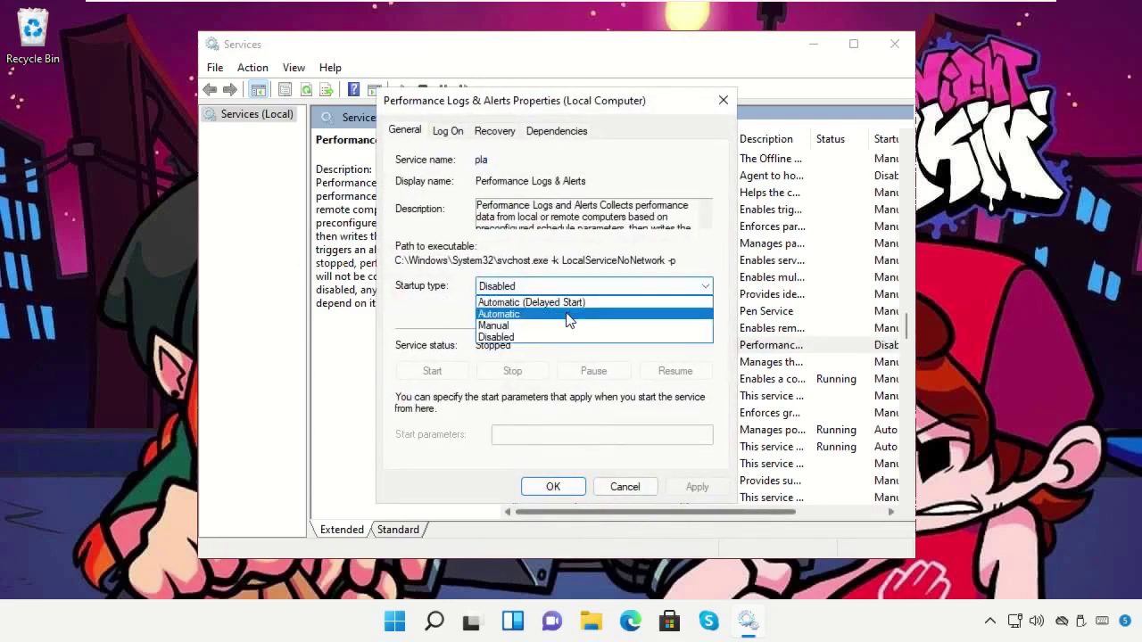
{"action": "left_click", "coordinate": [569, 318]}
{"action": "left_click", "coordinate": [691, 486]}
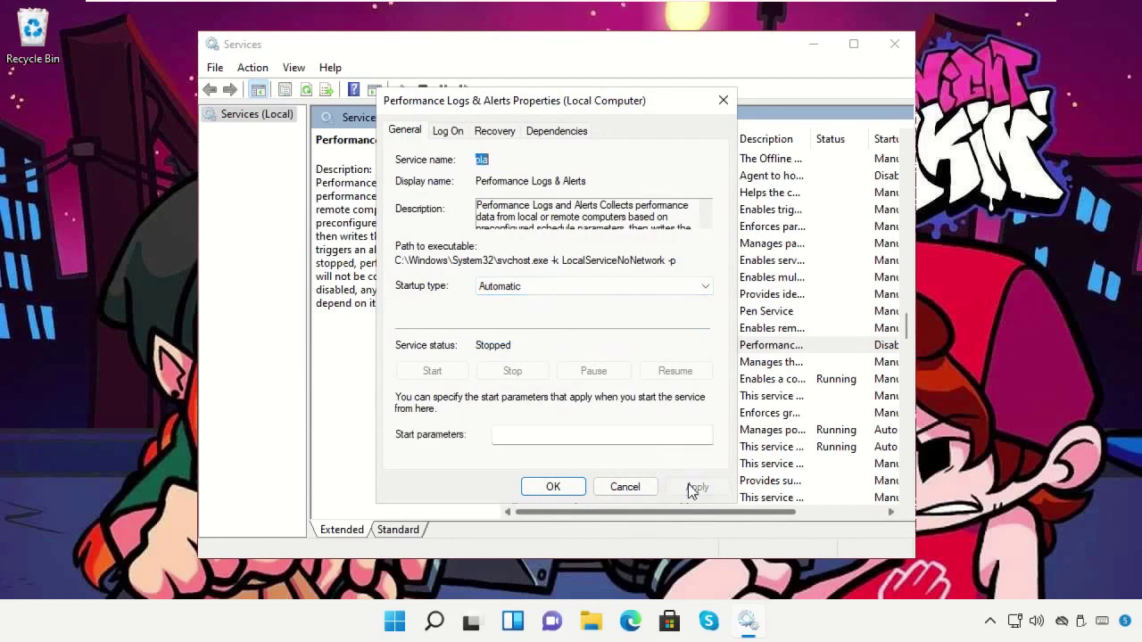
{"action": "left_click", "coordinate": [561, 486]}
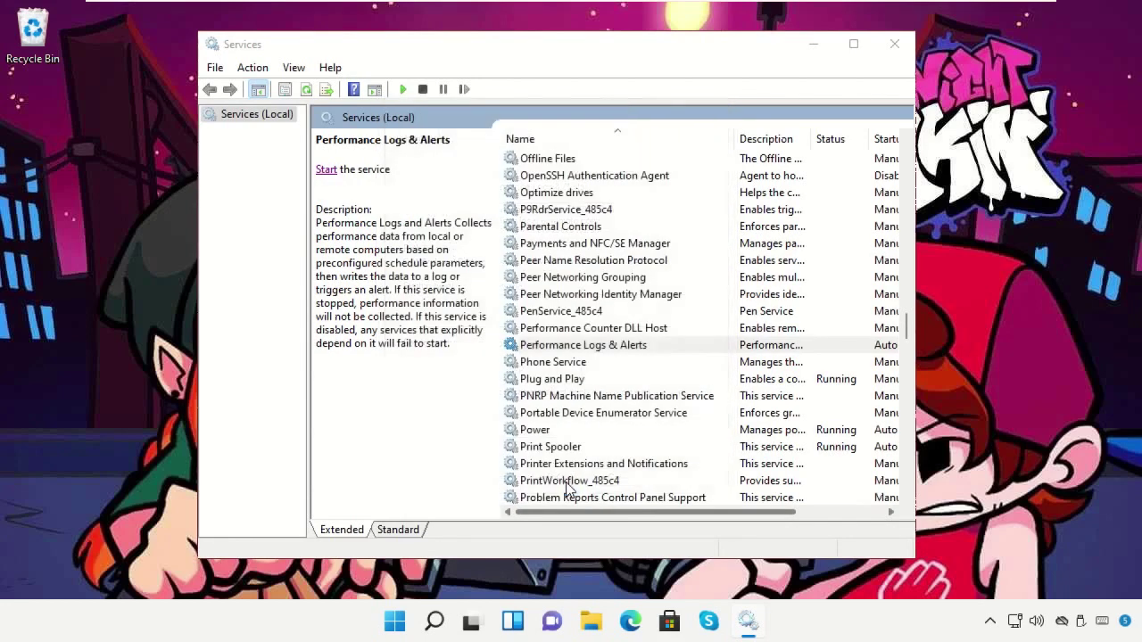
Start the Performance Logs & Alerts service and close the Services window.
{"action": "left_click", "coordinate": [327, 170]}
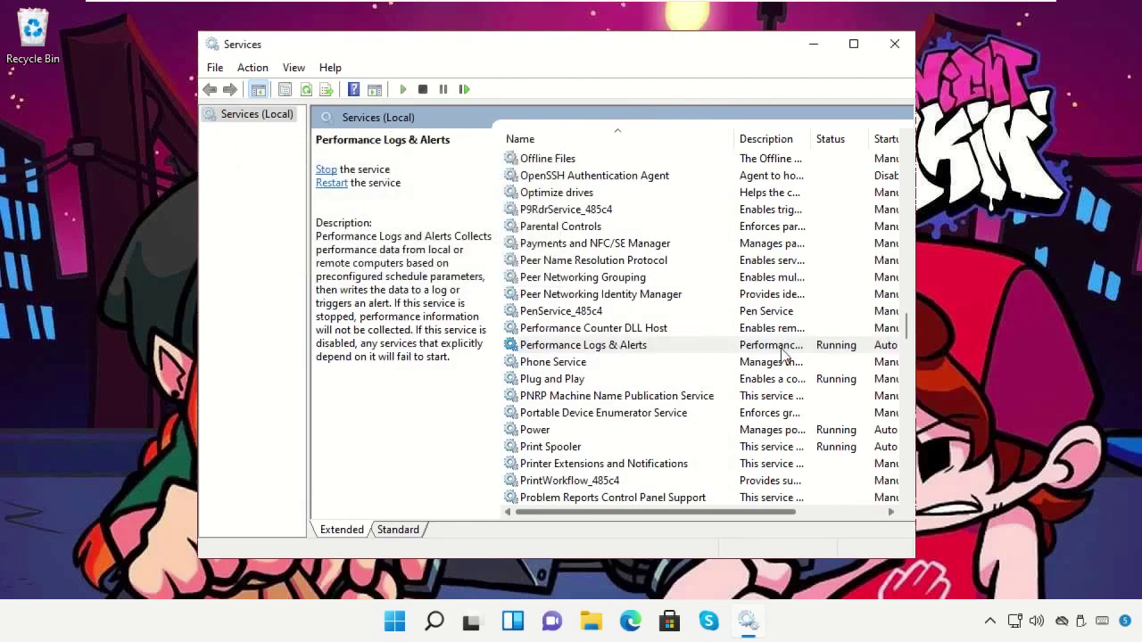
{"action": "left_click", "coordinate": [894, 44]}
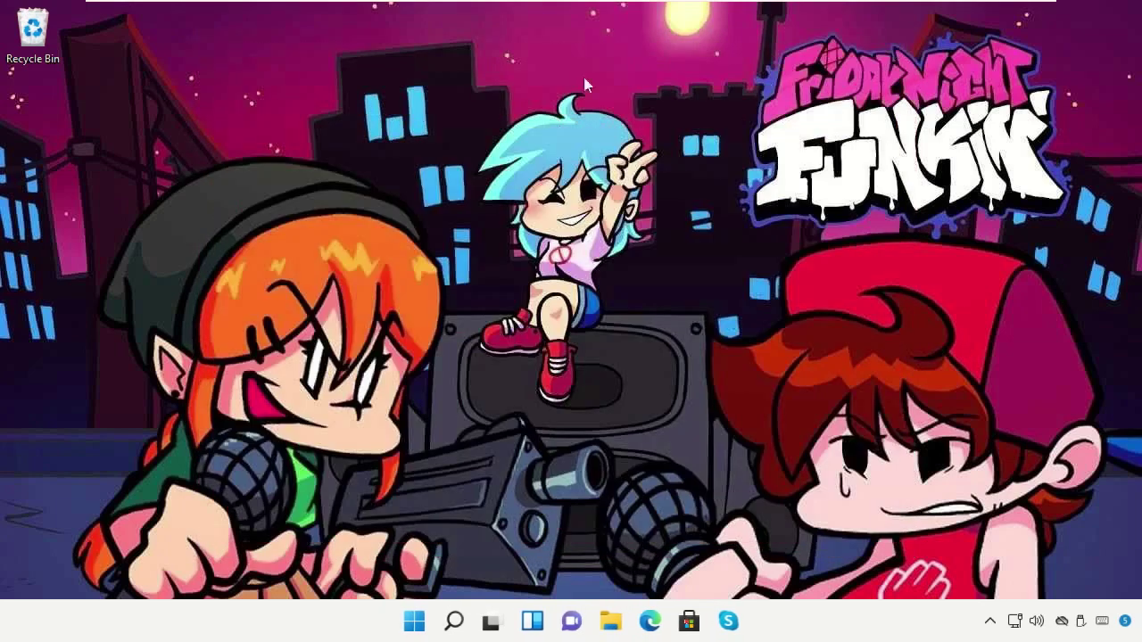